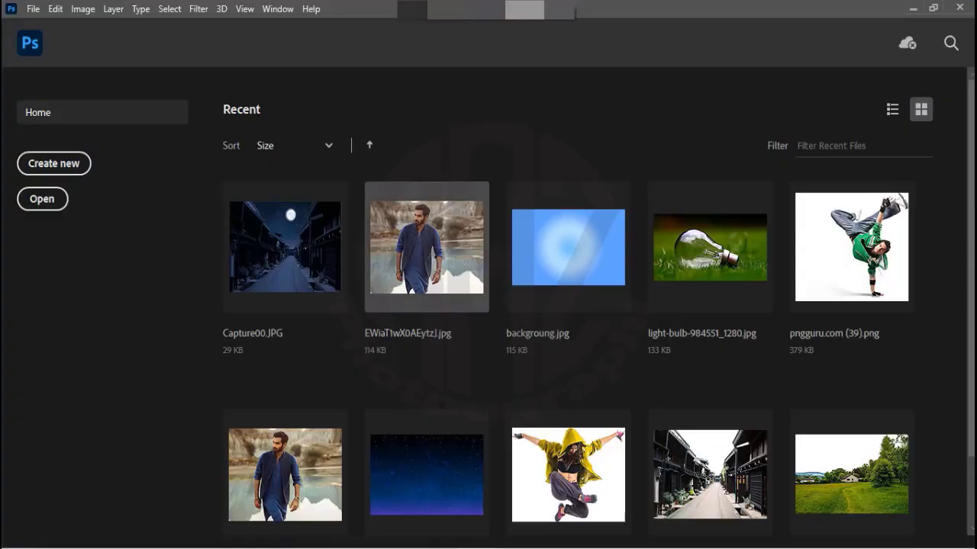
Open the man's photo EWiaT1wX0AEytzJ 11.jpg from the Downloads folder.
{"action": "left_click", "coordinate": [42, 196]}
{"action": "left_click", "coordinate": [200, 153]}
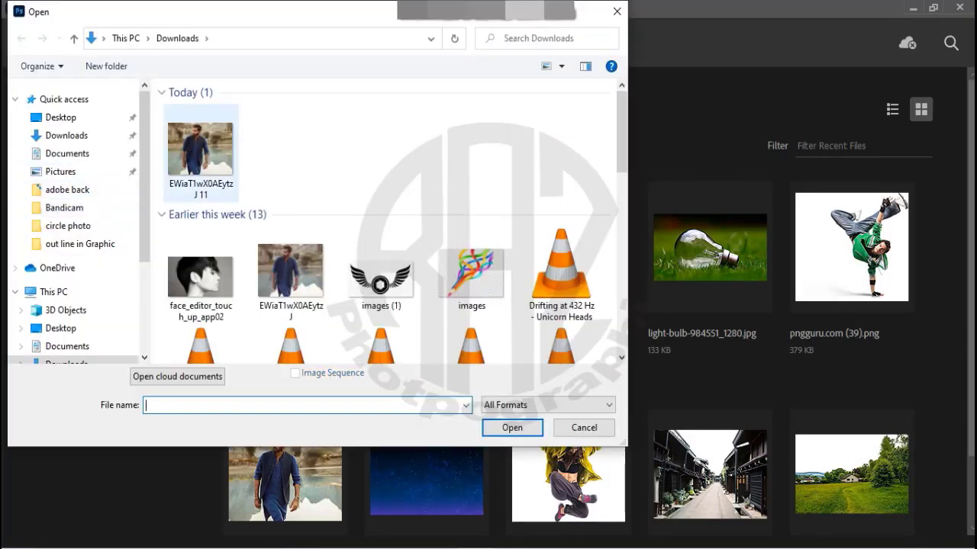
{"action": "left_click", "coordinate": [512, 428]}
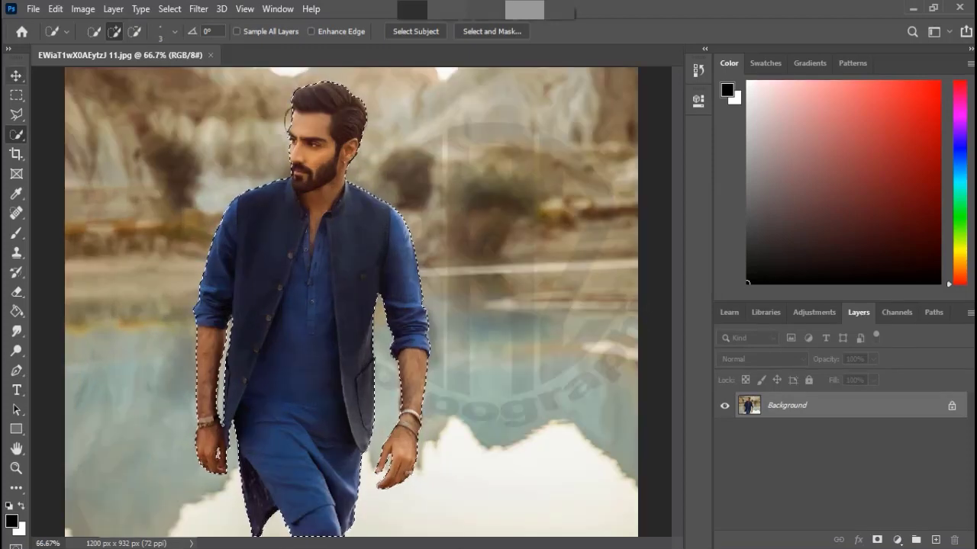
Unlock the Background as Layer 0 and delete the scenery around the man.
{"action": "double_click", "coordinate": [786, 405]}
{"action": "key", "text": "Return"}
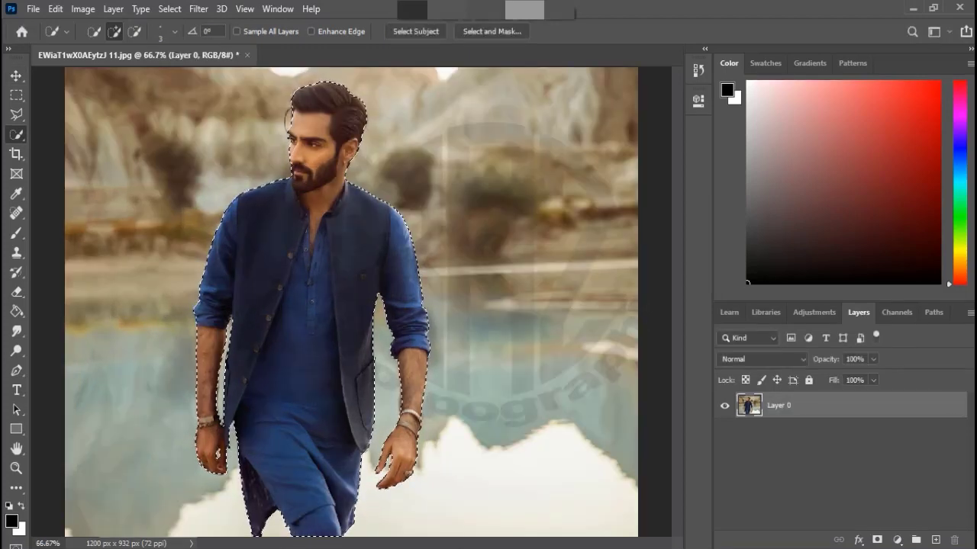
{"action": "left_click", "coordinate": [170, 9]}
{"action": "left_click", "coordinate": [181, 68]}
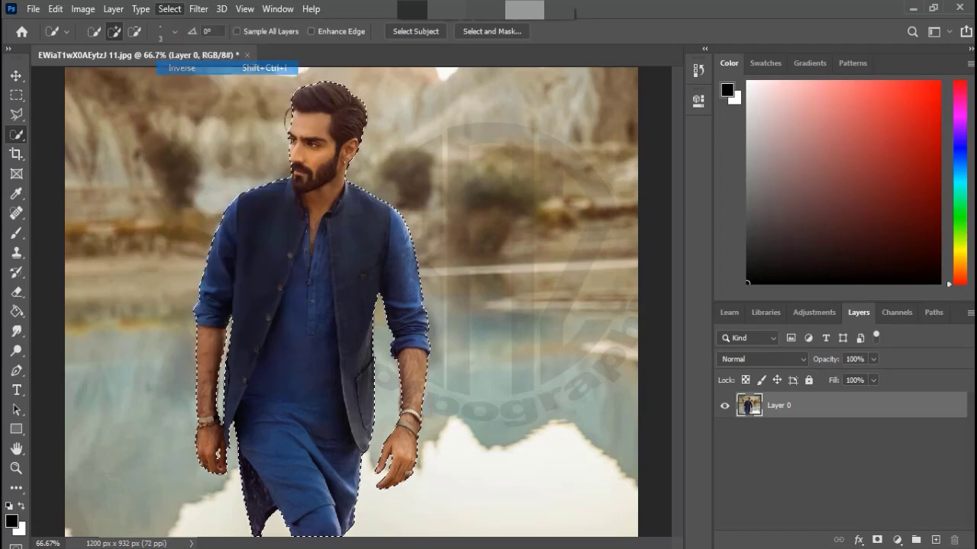
{"action": "key", "text": "BackSpace"}
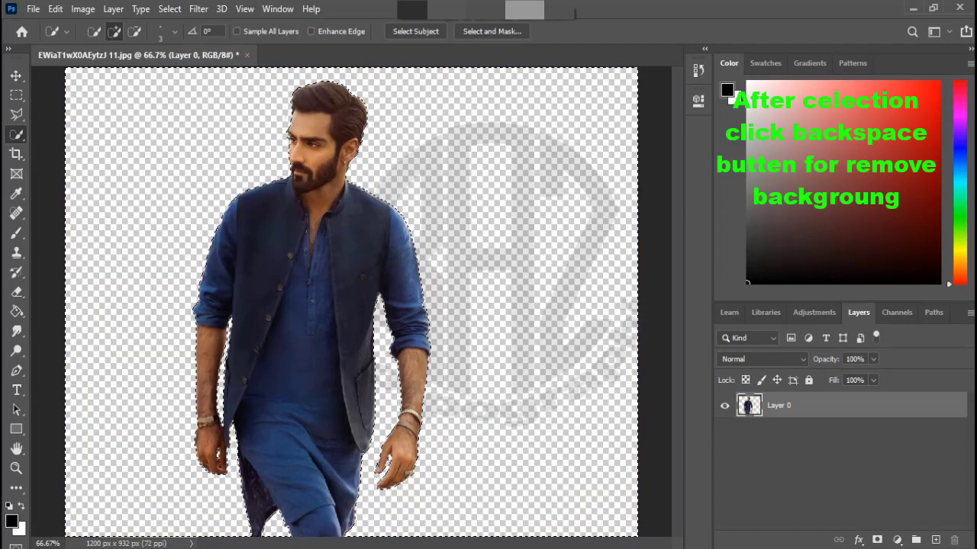
{"action": "key", "text": "ctrl+d"}
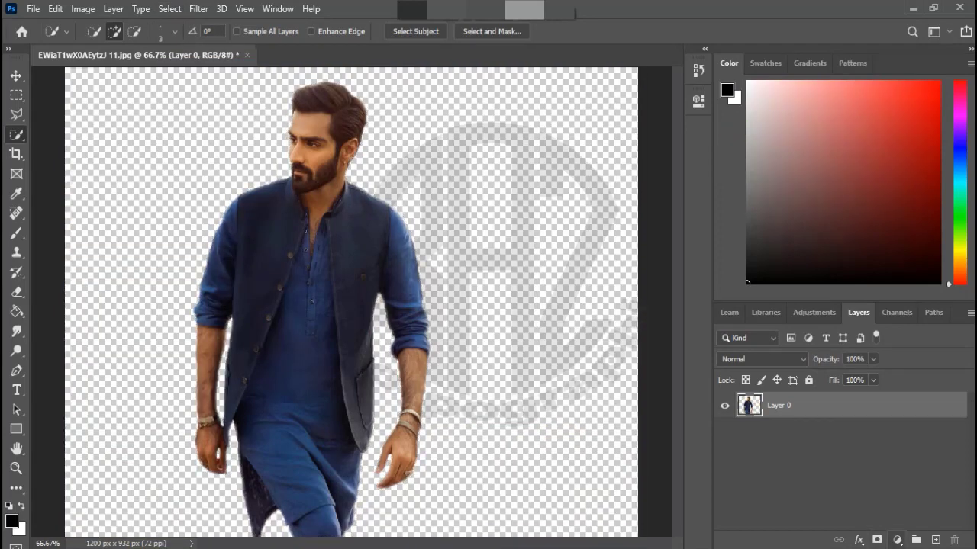
Add an empty Layer 1 and set up the Brush with white as the colour.
{"action": "left_click", "coordinate": [936, 540]}
{"action": "key", "text": "x"}
{"action": "key", "text": "b"}
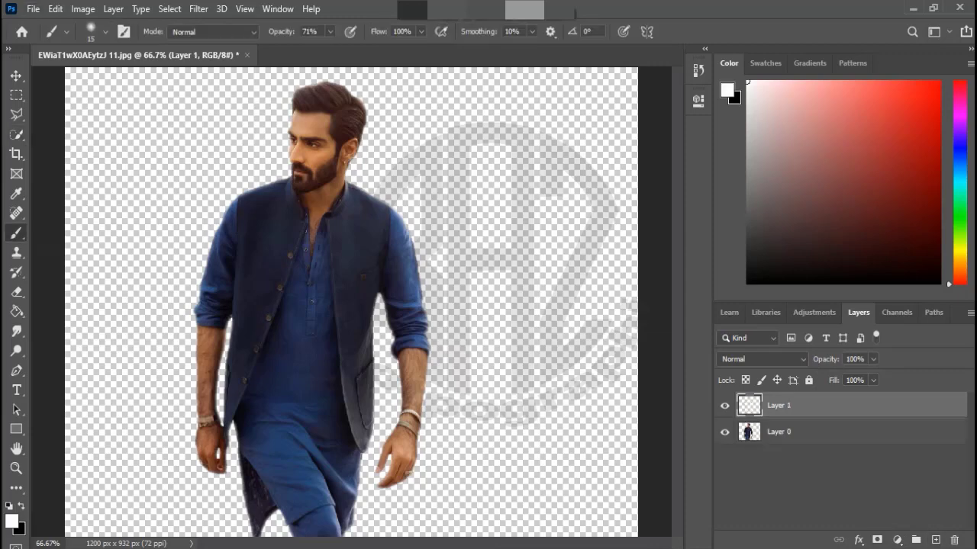
At 200% zoom, trace the collar, jacket edge, shoulder and sleeve edges in white.
{"action": "key", "text": "ctrl+plus"}
{"action": "key", "text": "ctrl+plus"}
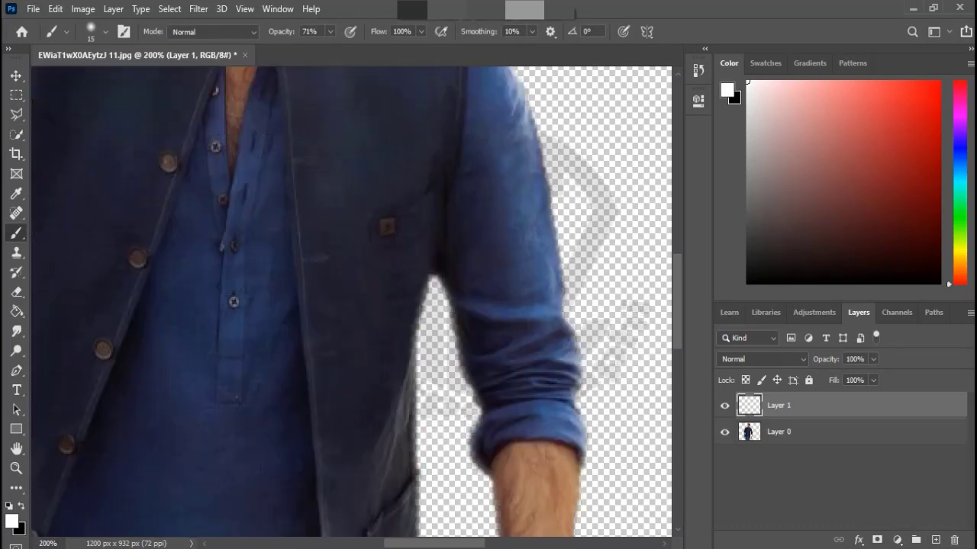
{"action": "left_click_drag", "start_coordinate": [489, 229], "coordinate": [441, 355]}
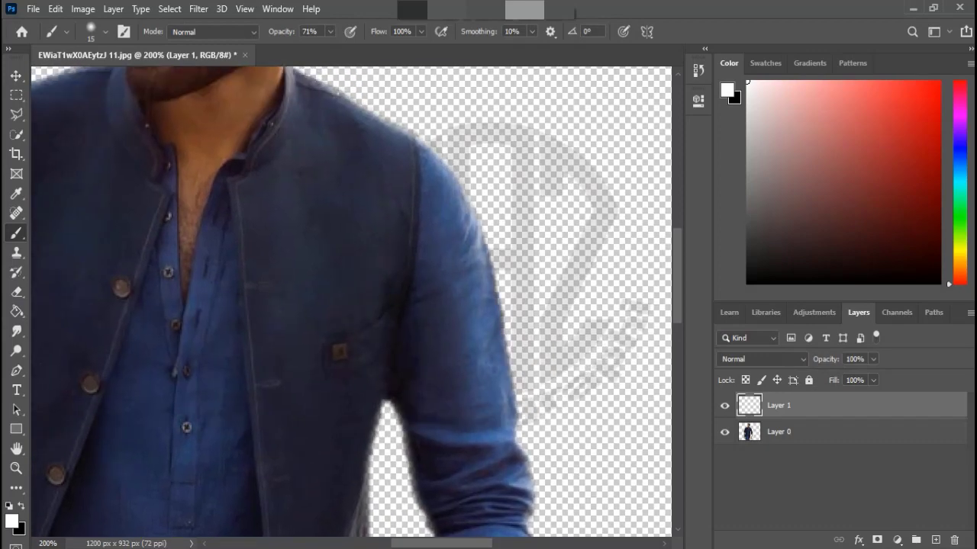
{"action": "key", "text": "ctrl+plus"}
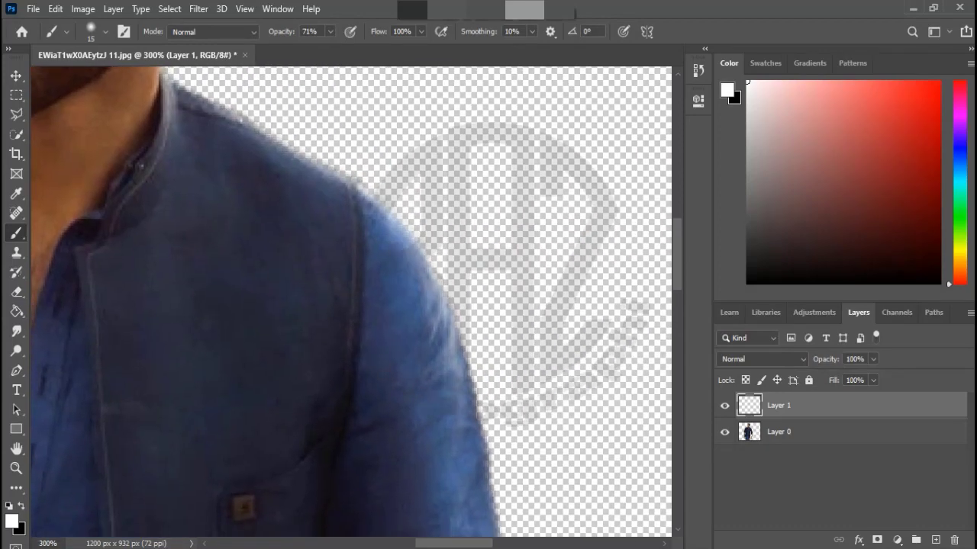
{"action": "key", "text": "ctrl+minus"}
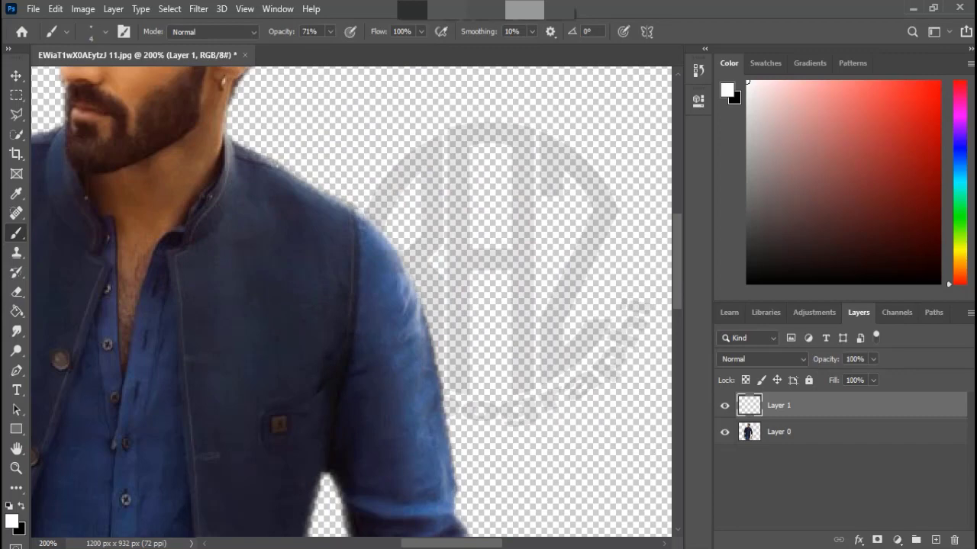
{"action": "mouse_move", "coordinate": [225, 134]}
{"action": "left_mouse_down"}
{"action": "mouse_move", "coordinate": [219, 183]}
{"action": "mouse_move", "coordinate": [172, 253]}
{"action": "left_mouse_up"}
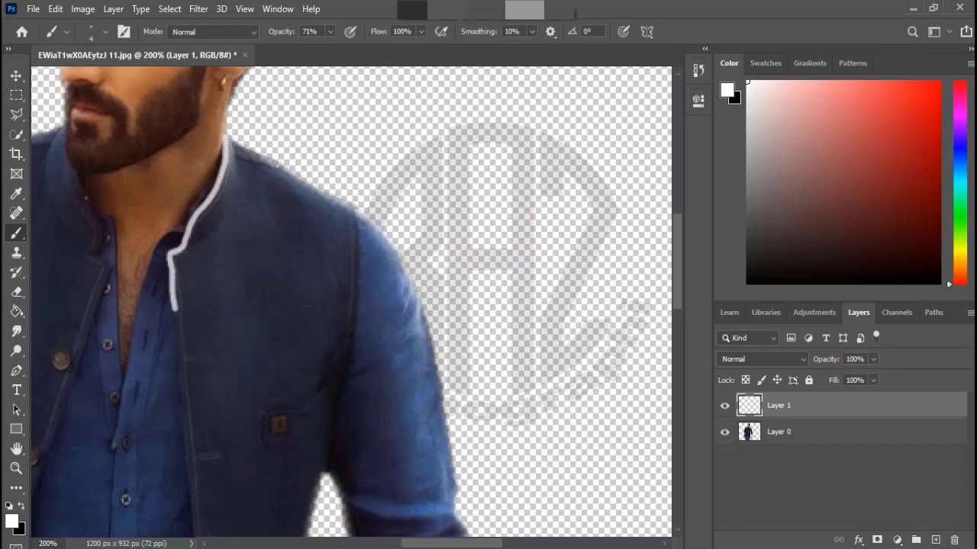
{"action": "left_click_drag", "start_coordinate": [176, 306], "coordinate": [192, 538]}
{"action": "mouse_move", "coordinate": [233, 147]}
{"action": "left_mouse_down"}
{"action": "mouse_move", "coordinate": [336, 206]}
{"action": "mouse_move", "coordinate": [404, 276]}
{"action": "mouse_move", "coordinate": [438, 389]}
{"action": "mouse_move", "coordinate": [456, 519]}
{"action": "left_mouse_up"}
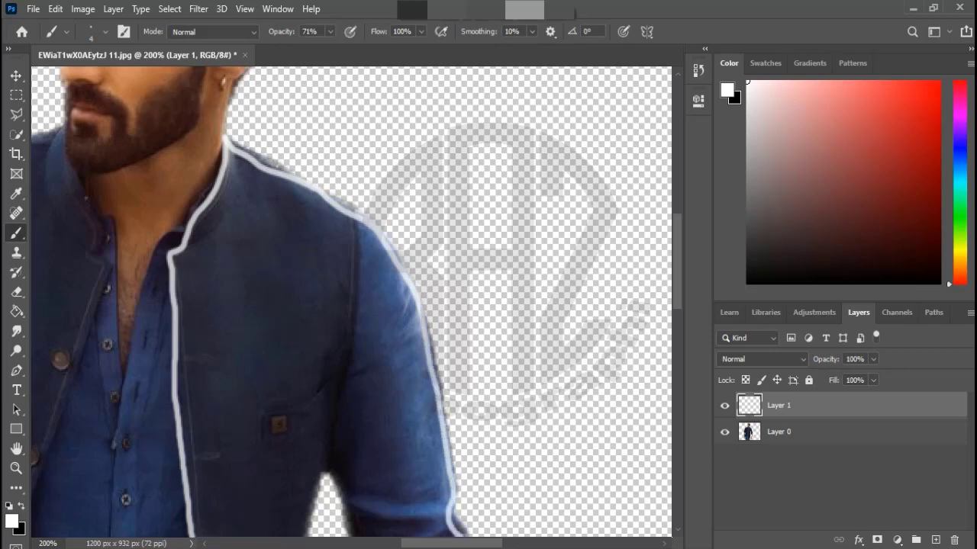
{"action": "mouse_move", "coordinate": [356, 221]}
{"action": "left_mouse_down"}
{"action": "mouse_move", "coordinate": [352, 396]}
{"action": "mouse_move", "coordinate": [328, 472]}
{"action": "left_mouse_up"}
Outline the jacket pocket and the cuff's lower edge in white.
{"action": "left_click_drag", "start_coordinate": [267, 420], "coordinate": [343, 376]}
{"action": "left_click_drag", "start_coordinate": [458, 382], "coordinate": [405, 141]}
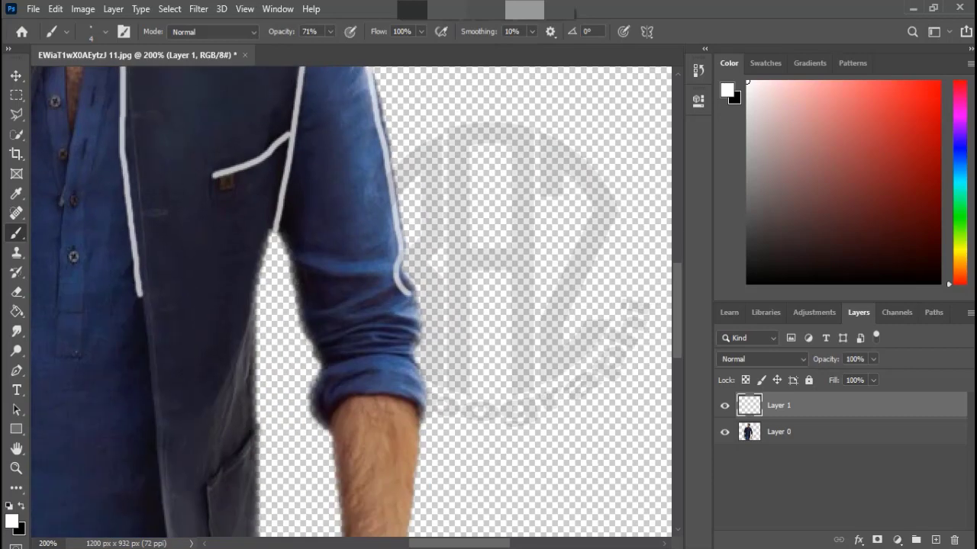
{"action": "mouse_move", "coordinate": [420, 412]}
{"action": "left_mouse_down"}
{"action": "mouse_move", "coordinate": [332, 411]}
{"action": "mouse_move", "coordinate": [276, 229]}
{"action": "mouse_move", "coordinate": [248, 407]}
{"action": "mouse_move", "coordinate": [251, 478]}
{"action": "left_mouse_up"}
{"action": "scroll", "coordinate": [252, 473], "scroll_direction": "down", "scroll_amount": 5}
{"action": "scroll", "coordinate": [458, 145], "scroll_direction": "up", "scroll_amount": 3}
{"action": "scroll", "coordinate": [457, 145], "scroll_direction": "left", "scroll_amount": 4}
{"action": "left_click_drag", "start_coordinate": [458, 141], "coordinate": [460, 497]}
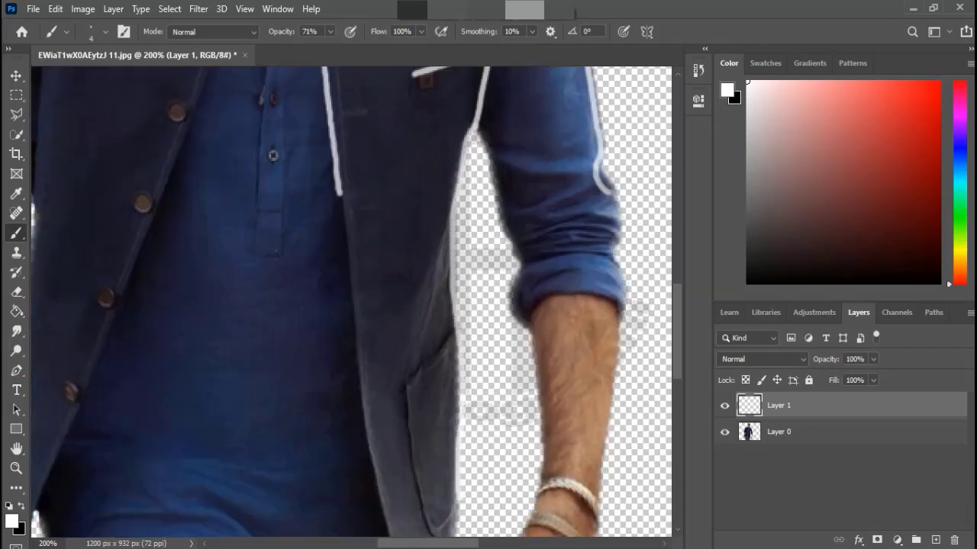
{"action": "scroll", "coordinate": [460, 498], "scroll_direction": "down", "scroll_amount": 4}
Trace the jacket's right edge and redo the pocket edge outline more neatly.
{"action": "mouse_move", "coordinate": [456, 288]}
{"action": "left_mouse_down"}
{"action": "mouse_move", "coordinate": [438, 363]}
{"action": "mouse_move", "coordinate": [370, 263]}
{"action": "left_mouse_up"}
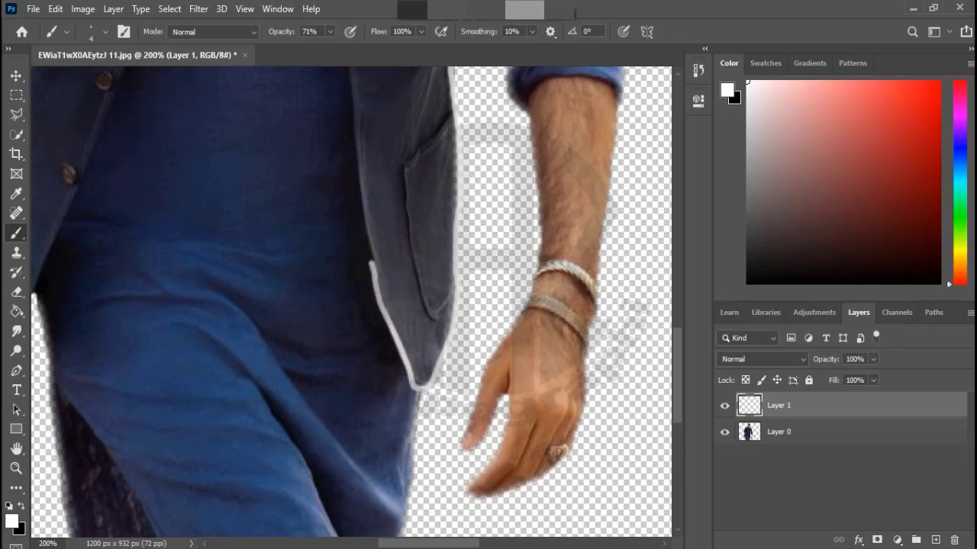
{"action": "mouse_move", "coordinate": [350, 82]}
{"action": "left_mouse_down"}
{"action": "mouse_move", "coordinate": [375, 273]}
{"action": "mouse_move", "coordinate": [431, 396]}
{"action": "left_mouse_up"}
{"action": "scroll", "coordinate": [375, 273], "scroll_direction": "up", "scroll_amount": 5}
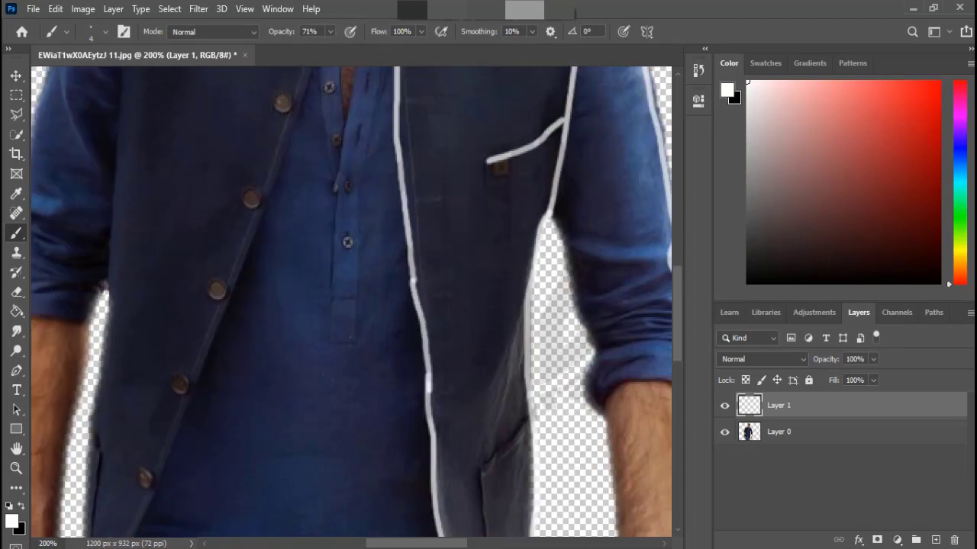
{"action": "scroll", "coordinate": [432, 396], "scroll_direction": "down", "scroll_amount": 3}
{"action": "mouse_move", "coordinate": [510, 243]}
{"action": "left_mouse_down"}
{"action": "mouse_move", "coordinate": [460, 328]}
{"action": "mouse_move", "coordinate": [489, 446]}
{"action": "left_mouse_up"}
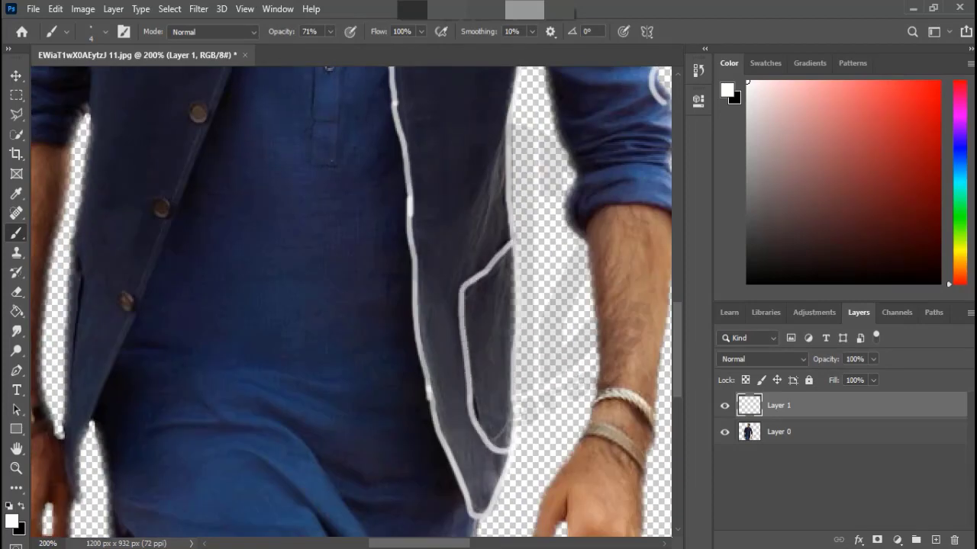
{"action": "key", "text": "ctrl+z"}
{"action": "mouse_move", "coordinate": [511, 243]}
{"action": "left_mouse_down"}
{"action": "mouse_move", "coordinate": [462, 359]}
{"action": "mouse_move", "coordinate": [500, 452]}
{"action": "left_mouse_up"}
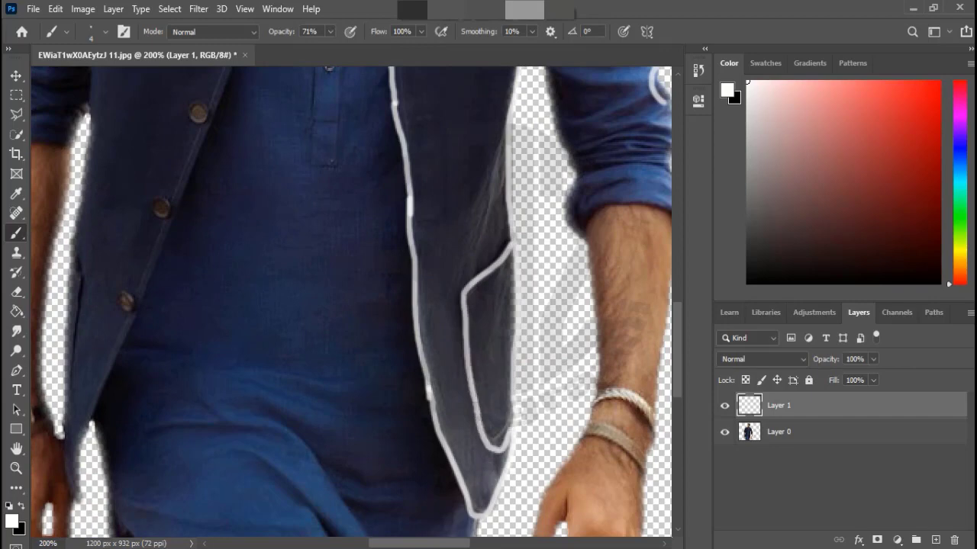
{"action": "scroll", "coordinate": [351, 306], "scroll_direction": "up", "scroll_amount": 5}
{"action": "scroll", "coordinate": [351, 306], "scroll_direction": "up", "scroll_amount": 2}
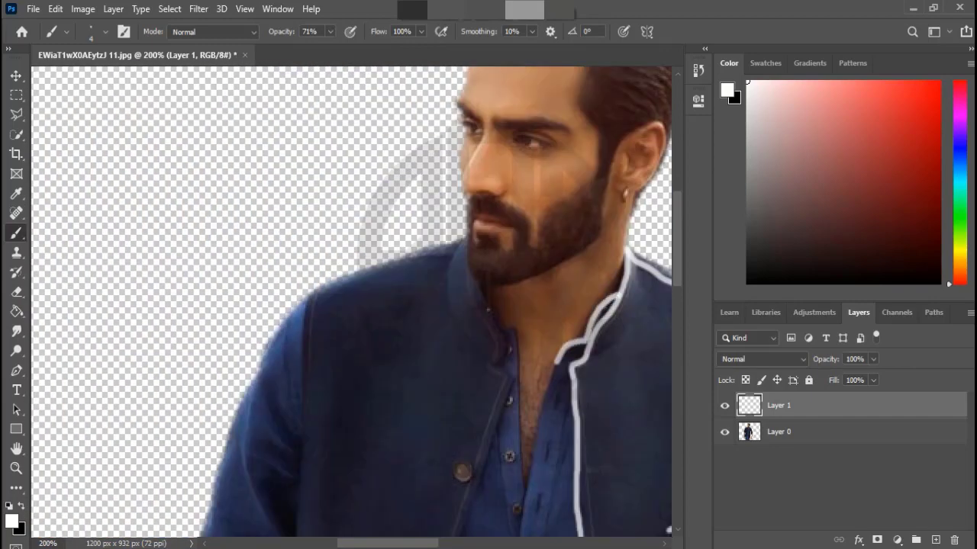
Trace the shirt placket start, the sleeve's outer edge and cuff in white.
{"action": "mouse_move", "coordinate": [557, 362]}
{"action": "left_mouse_down"}
{"action": "mouse_move", "coordinate": [527, 496]}
{"action": "mouse_move", "coordinate": [519, 335]}
{"action": "left_mouse_up"}
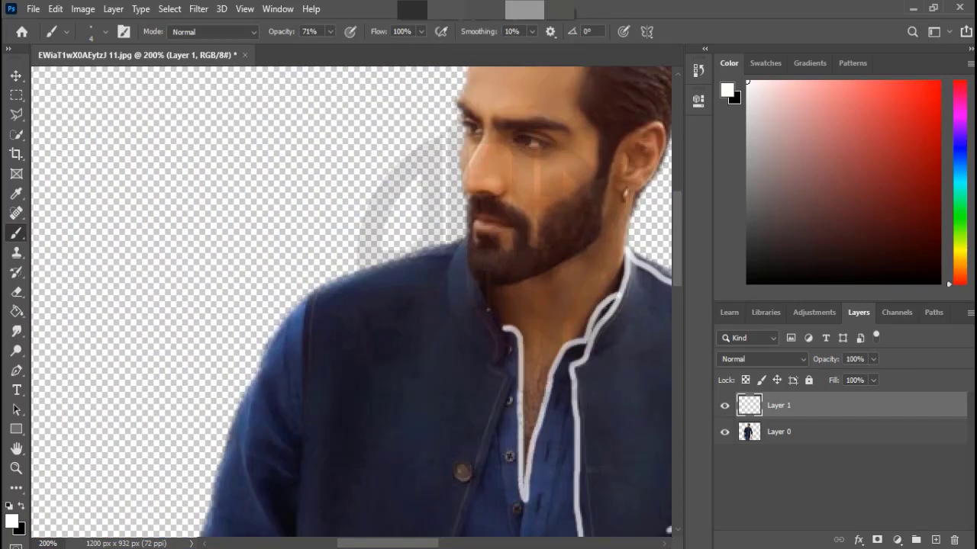
{"action": "mouse_move", "coordinate": [465, 237]}
{"action": "left_mouse_down"}
{"action": "mouse_move", "coordinate": [282, 329]}
{"action": "mouse_move", "coordinate": [229, 435]}
{"action": "left_mouse_up"}
{"action": "scroll", "coordinate": [229, 435], "scroll_direction": "down", "scroll_amount": 5}
{"action": "mouse_move", "coordinate": [341, 162]}
{"action": "left_mouse_down"}
{"action": "mouse_move", "coordinate": [309, 286]}
{"action": "mouse_move", "coordinate": [305, 412]}
{"action": "mouse_move", "coordinate": [400, 389]}
{"action": "left_mouse_up"}
{"action": "scroll", "coordinate": [400, 389], "scroll_direction": "down", "scroll_amount": 2}
{"action": "scroll", "coordinate": [418, 336], "scroll_direction": "down", "scroll_amount": 2}
{"action": "mouse_move", "coordinate": [481, 161]}
{"action": "left_mouse_down"}
{"action": "mouse_move", "coordinate": [462, 244]}
{"action": "mouse_move", "coordinate": [445, 526]}
{"action": "left_mouse_up"}
{"action": "scroll", "coordinate": [446, 526], "scroll_direction": "down", "scroll_amount": 2}
{"action": "scroll", "coordinate": [351, 305], "scroll_direction": "down", "scroll_amount": 2}
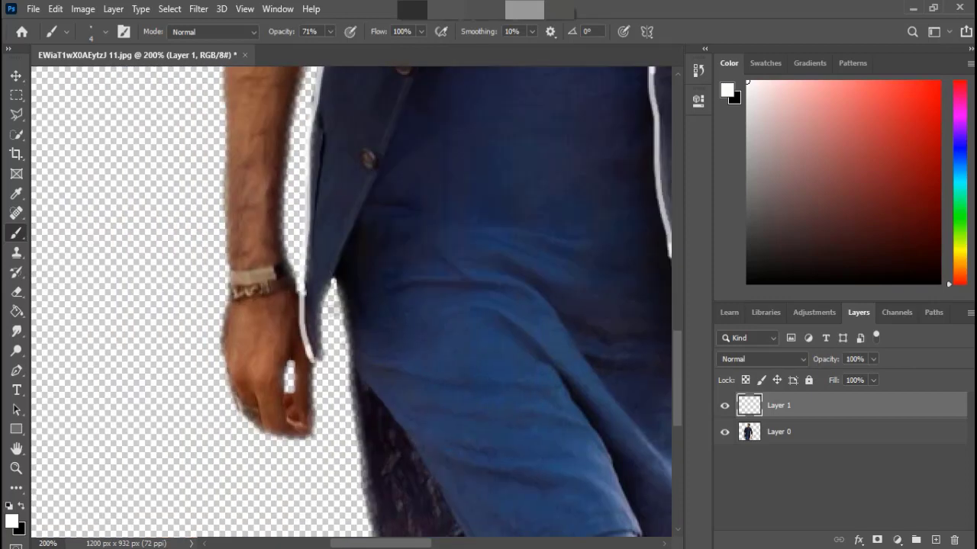
{"action": "left_click_drag", "start_coordinate": [315, 365], "coordinate": [335, 259]}
Add white outlines around the jacket edges, collar and button rings.
{"action": "scroll", "coordinate": [336, 260], "scroll_direction": "up", "scroll_amount": 3}
{"action": "left_click_drag", "start_coordinate": [392, 156], "coordinate": [263, 473]}
{"action": "scroll", "coordinate": [264, 473], "scroll_direction": "up", "scroll_amount": 3}
{"action": "mouse_move", "coordinate": [389, 115]}
{"action": "left_mouse_down"}
{"action": "mouse_move", "coordinate": [336, 259]}
{"action": "mouse_move", "coordinate": [309, 374]}
{"action": "mouse_move", "coordinate": [428, 194]}
{"action": "left_mouse_up"}
{"action": "scroll", "coordinate": [309, 374], "scroll_direction": "up", "scroll_amount": 2}
{"action": "mouse_move", "coordinate": [396, 288]}
{"action": "left_mouse_down"}
{"action": "mouse_move", "coordinate": [452, 208]}
{"action": "mouse_move", "coordinate": [488, 82]}
{"action": "left_mouse_up"}
{"action": "left_click_drag", "start_coordinate": [451, 183], "coordinate": [470, 106]}
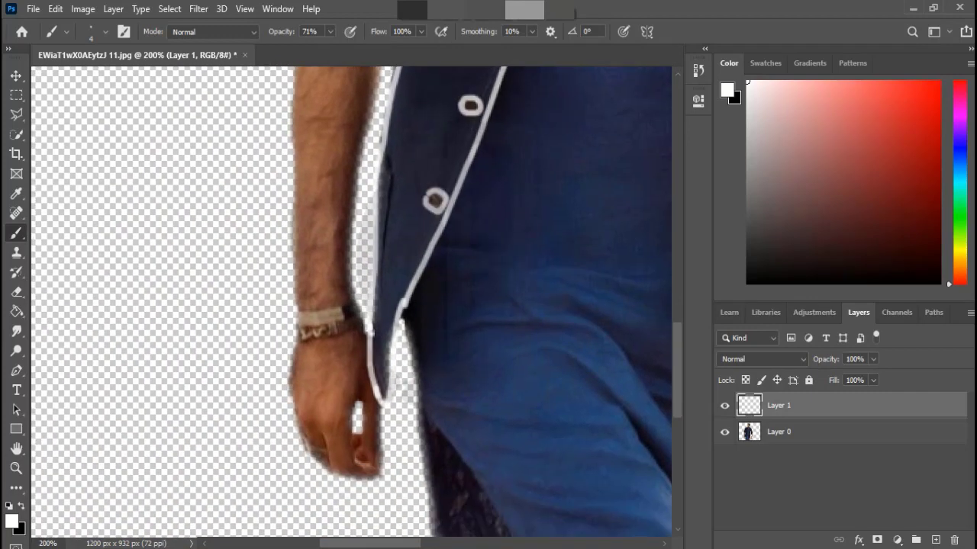
{"action": "left_click_drag", "start_coordinate": [458, 191], "coordinate": [370, 474]}
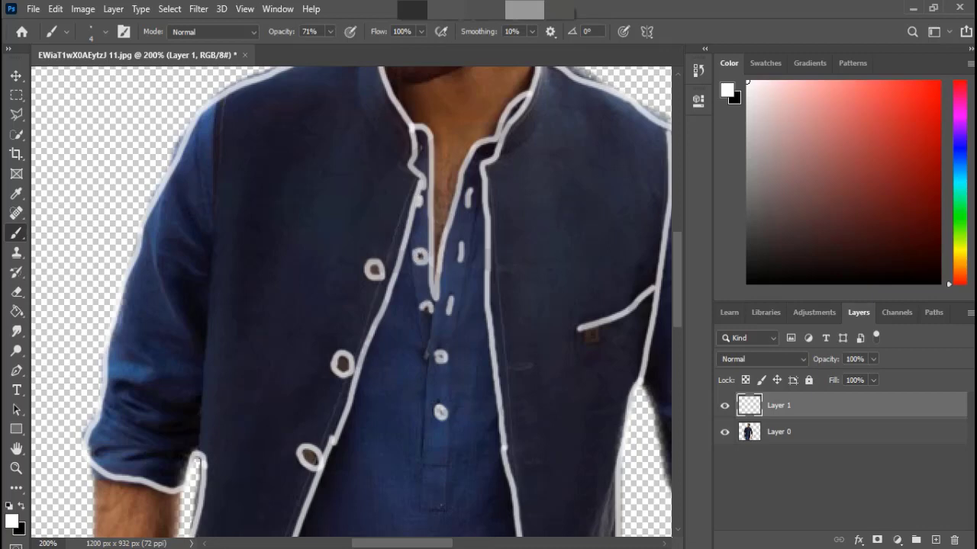
Outline both sides of the shirt placket, redrawing the misplaced stroke.
{"action": "left_click_drag", "start_coordinate": [412, 221], "coordinate": [427, 447]}
{"action": "key", "text": "ctrl+z"}
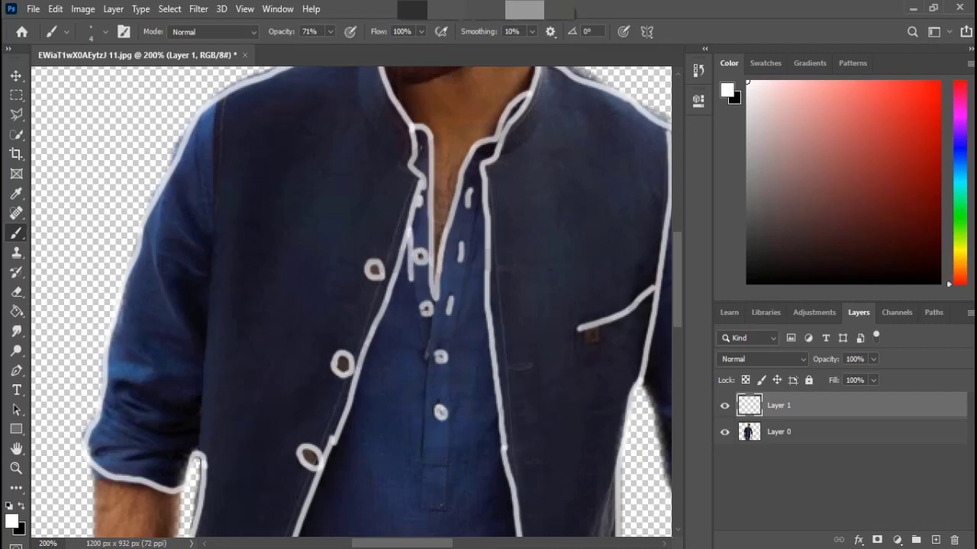
{"action": "mouse_move", "coordinate": [410, 229]}
{"action": "left_mouse_down"}
{"action": "mouse_move", "coordinate": [425, 395]}
{"action": "mouse_move", "coordinate": [419, 513]}
{"action": "mouse_move", "coordinate": [453, 404]}
{"action": "left_mouse_up"}
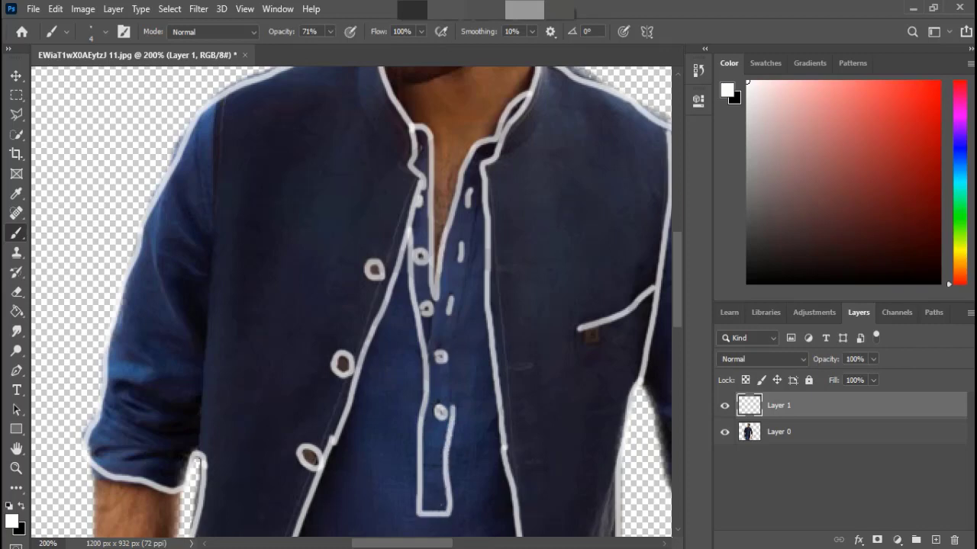
{"action": "left_click_drag", "start_coordinate": [483, 197], "coordinate": [451, 400]}
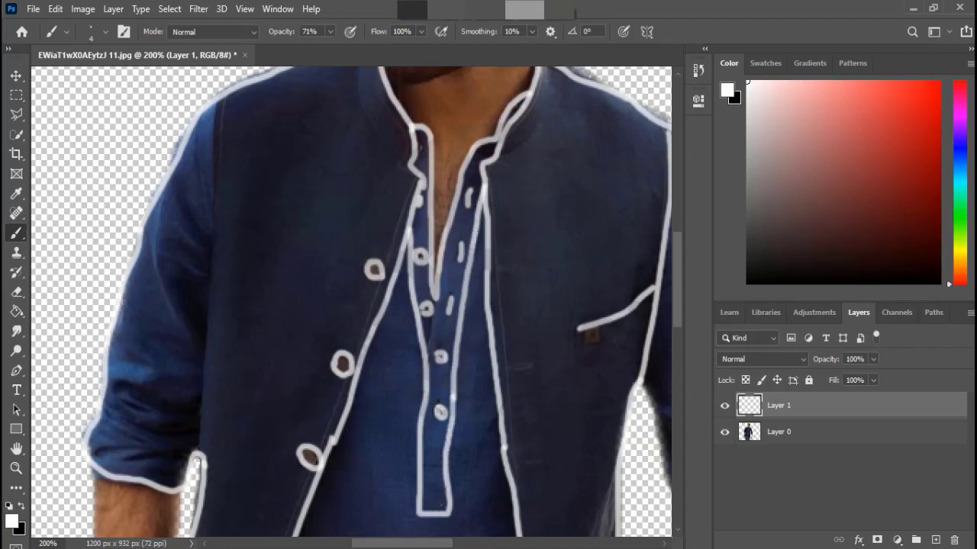
Trace the lining's lower edge, the trouser hem, right edge and main fold.
{"action": "scroll", "coordinate": [351, 306], "scroll_direction": "down", "scroll_amount": 5}
{"action": "scroll", "coordinate": [351, 305], "scroll_direction": "down", "scroll_amount": 2}
{"action": "left_click_drag", "start_coordinate": [205, 225], "coordinate": [250, 533]}
{"action": "scroll", "coordinate": [351, 305], "scroll_direction": "down", "scroll_amount": 3}
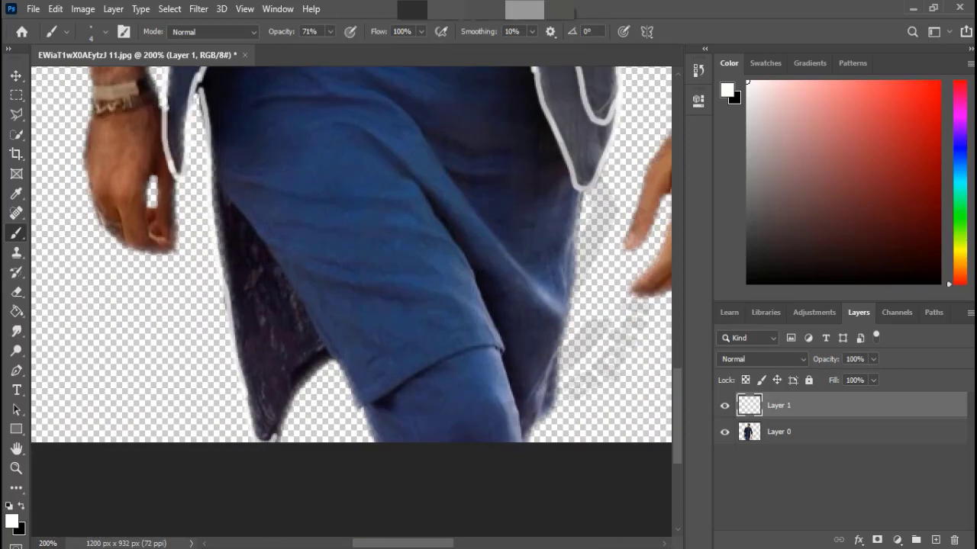
{"action": "left_click_drag", "start_coordinate": [273, 437], "coordinate": [331, 353]}
{"action": "mouse_move", "coordinate": [384, 398]}
{"action": "left_mouse_down"}
{"action": "mouse_move", "coordinate": [486, 350]}
{"action": "mouse_move", "coordinate": [519, 404]}
{"action": "left_mouse_up"}
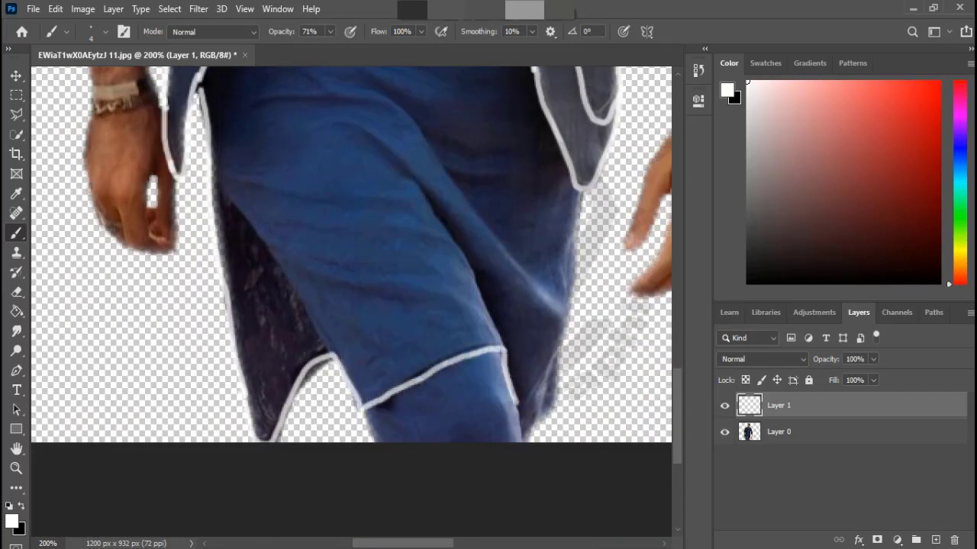
{"action": "left_click_drag", "start_coordinate": [585, 191], "coordinate": [566, 319]}
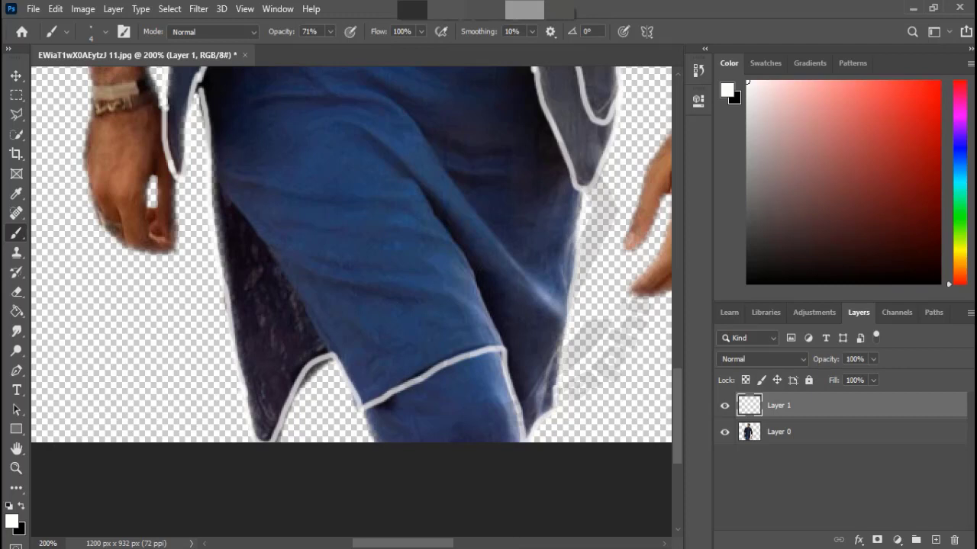
{"action": "left_click_drag", "start_coordinate": [421, 189], "coordinate": [500, 344]}
Draw long fold lines and curved creases across the trousers.
{"action": "mouse_move", "coordinate": [252, 102]}
{"action": "left_mouse_down"}
{"action": "mouse_move", "coordinate": [348, 98]}
{"action": "mouse_move", "coordinate": [433, 162]}
{"action": "mouse_move", "coordinate": [535, 287]}
{"action": "left_mouse_up"}
{"action": "left_click_drag", "start_coordinate": [316, 125], "coordinate": [418, 171]}
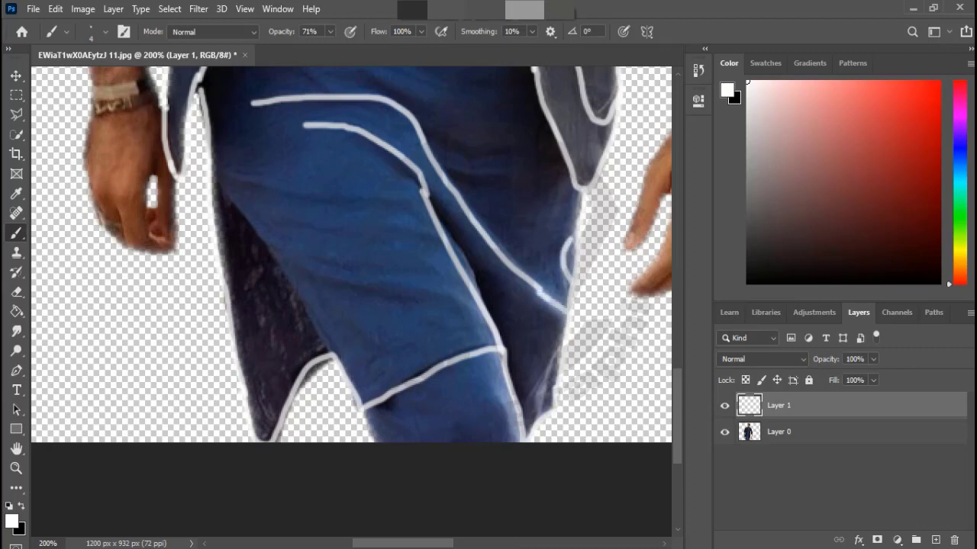
{"action": "scroll", "coordinate": [351, 302], "scroll_direction": "up", "scroll_amount": 5}
{"action": "left_click_drag", "start_coordinate": [454, 356], "coordinate": [515, 357]}
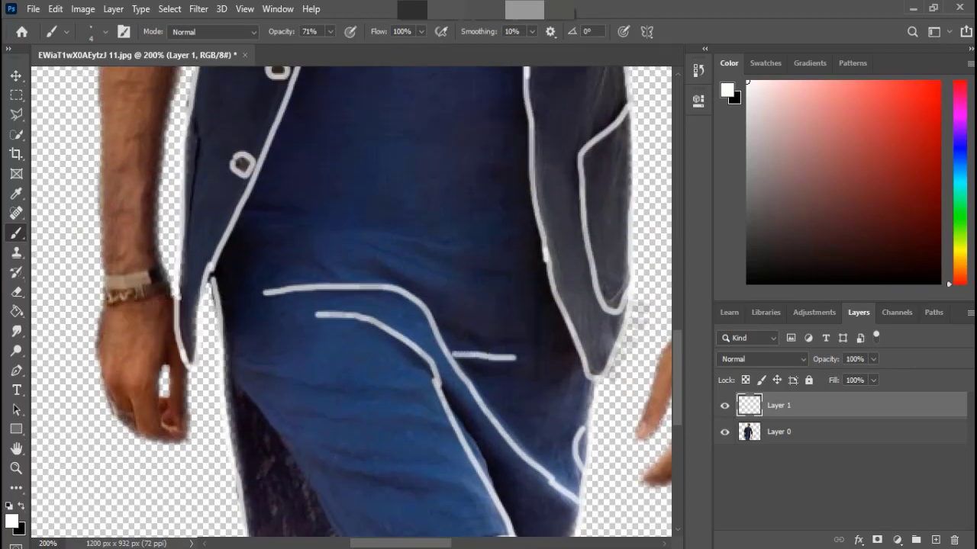
{"action": "mouse_move", "coordinate": [351, 241]}
{"action": "left_mouse_down"}
{"action": "mouse_move", "coordinate": [464, 246]}
{"action": "mouse_move", "coordinate": [481, 282]}
{"action": "left_mouse_up"}
{"action": "scroll", "coordinate": [351, 301], "scroll_direction": "up", "scroll_amount": 5}
{"action": "scroll", "coordinate": [351, 302], "scroll_direction": "up", "scroll_amount": 5}
{"action": "scroll", "coordinate": [351, 302], "scroll_direction": "up", "scroll_amount": 2}
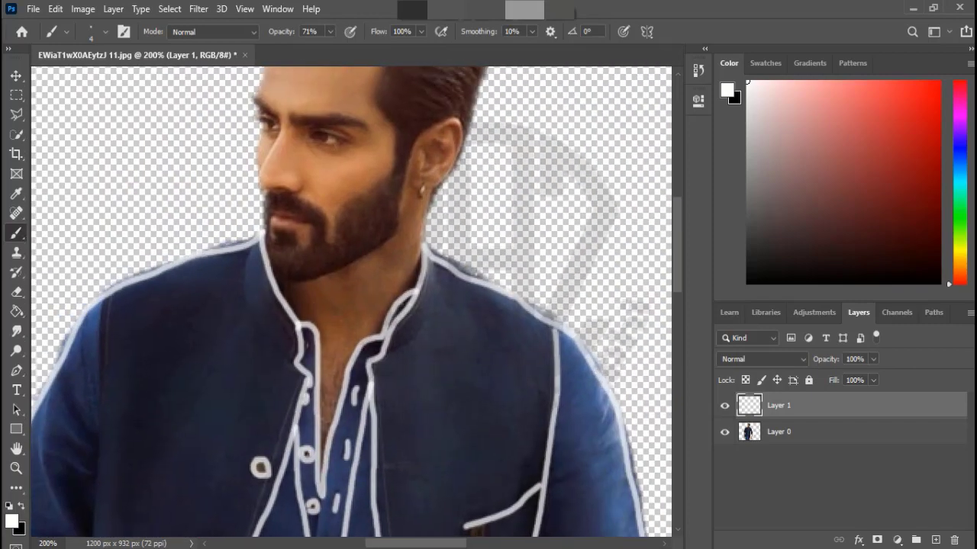
{"action": "scroll", "coordinate": [351, 301], "scroll_direction": "down", "scroll_amount": 9}
{"action": "scroll", "coordinate": [351, 302], "scroll_direction": "right", "scroll_amount": 5}
Trace the right sleeve's inner edge and add fold lines across the rolled cuff.
{"action": "left_click_drag", "start_coordinate": [442, 273], "coordinate": [473, 425]}
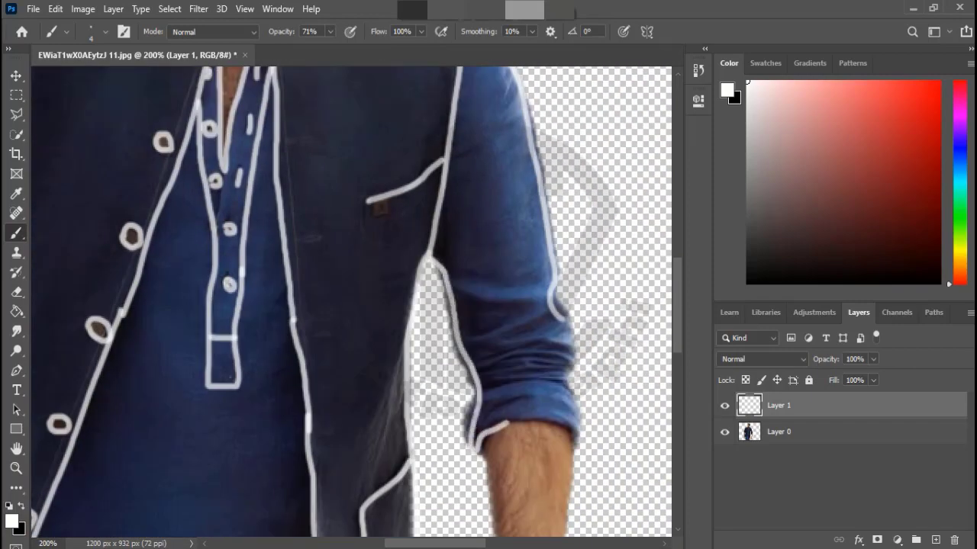
{"action": "mouse_move", "coordinate": [482, 380]}
{"action": "left_mouse_down"}
{"action": "mouse_move", "coordinate": [539, 378]}
{"action": "mouse_move", "coordinate": [529, 367]}
{"action": "left_mouse_up"}
{"action": "left_click_drag", "start_coordinate": [487, 360], "coordinate": [555, 357]}
{"action": "left_click_drag", "start_coordinate": [446, 284], "coordinate": [540, 292]}
{"action": "left_click_drag", "start_coordinate": [469, 342], "coordinate": [509, 323]}
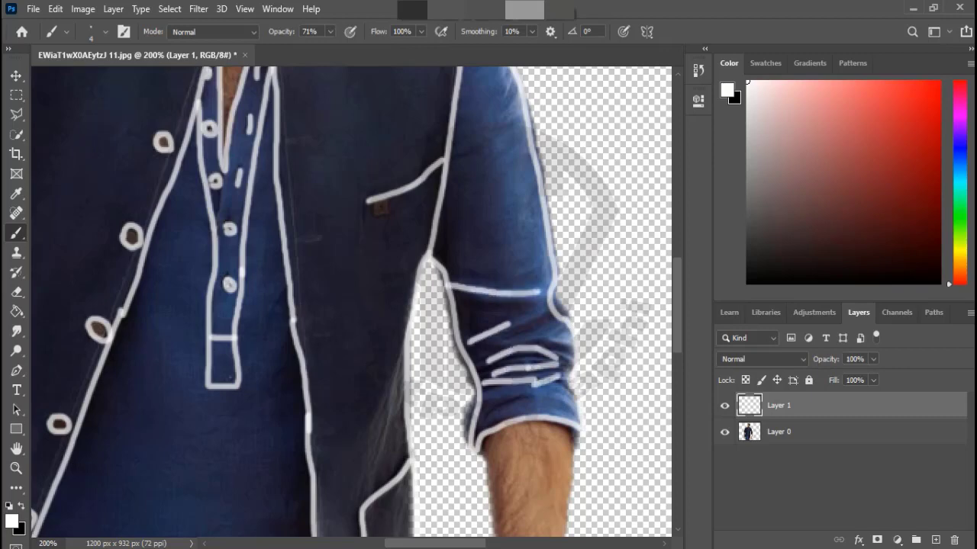
{"action": "left_click_drag", "start_coordinate": [486, 418], "coordinate": [526, 399]}
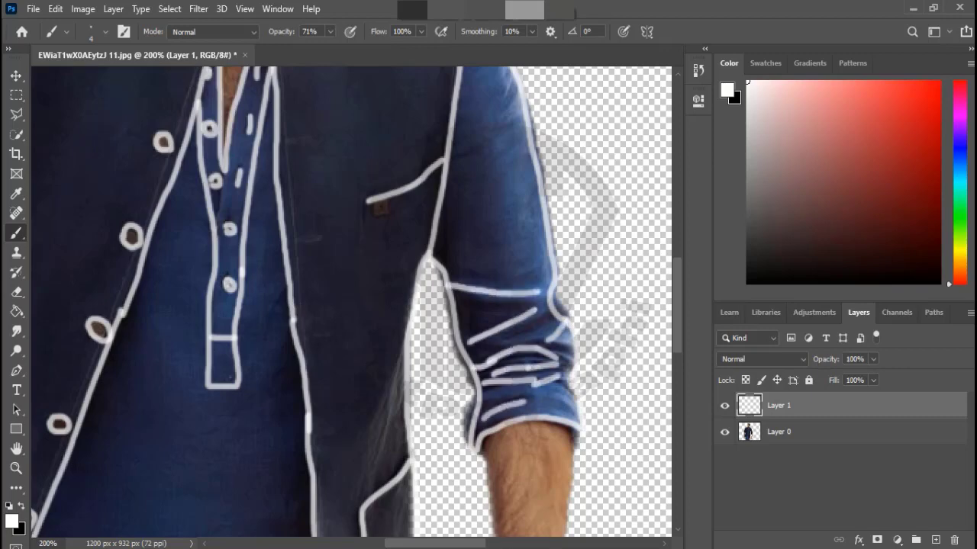
{"action": "scroll", "coordinate": [351, 303], "scroll_direction": "up", "scroll_amount": 3}
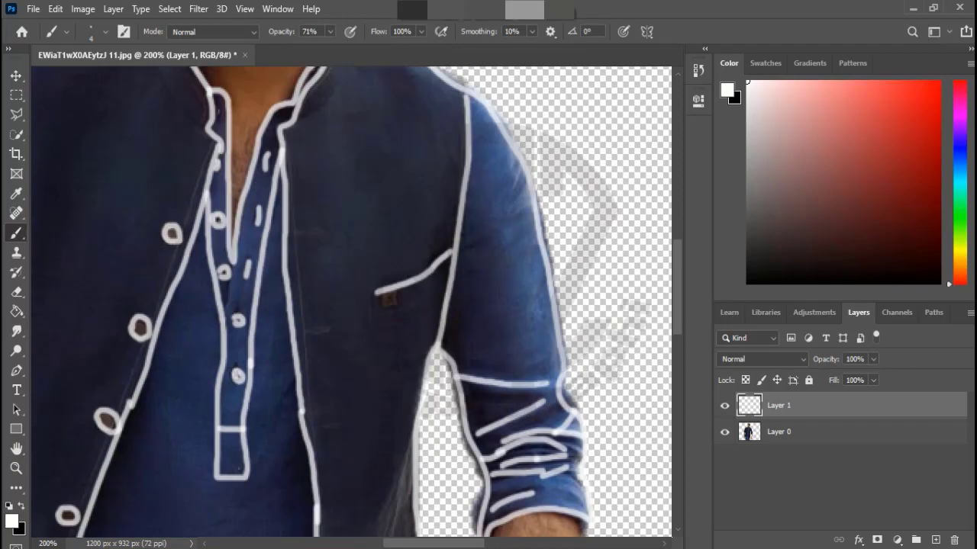
{"action": "scroll", "coordinate": [321, 330], "scroll_direction": "down", "scroll_amount": 5}
{"action": "scroll", "coordinate": [315, 260], "scroll_direction": "down", "scroll_amount": 2}
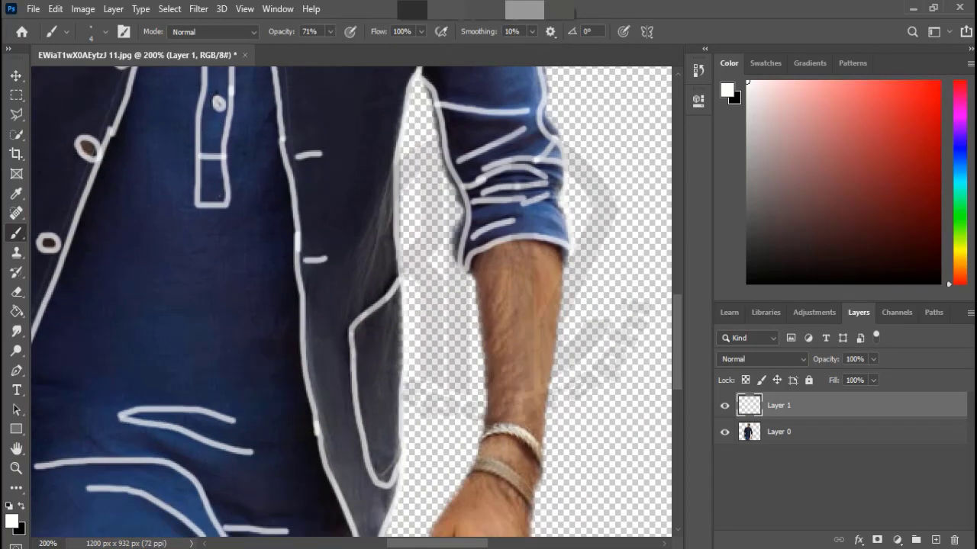
{"action": "scroll", "coordinate": [315, 260], "scroll_direction": "up", "scroll_amount": 8}
{"action": "scroll", "coordinate": [315, 260], "scroll_direction": "left", "scroll_amount": 8}
Trace the jacket's left edge and left sleeve cuff folds, then fit the image on screen.
{"action": "left_click_drag", "start_coordinate": [291, 190], "coordinate": [293, 315]}
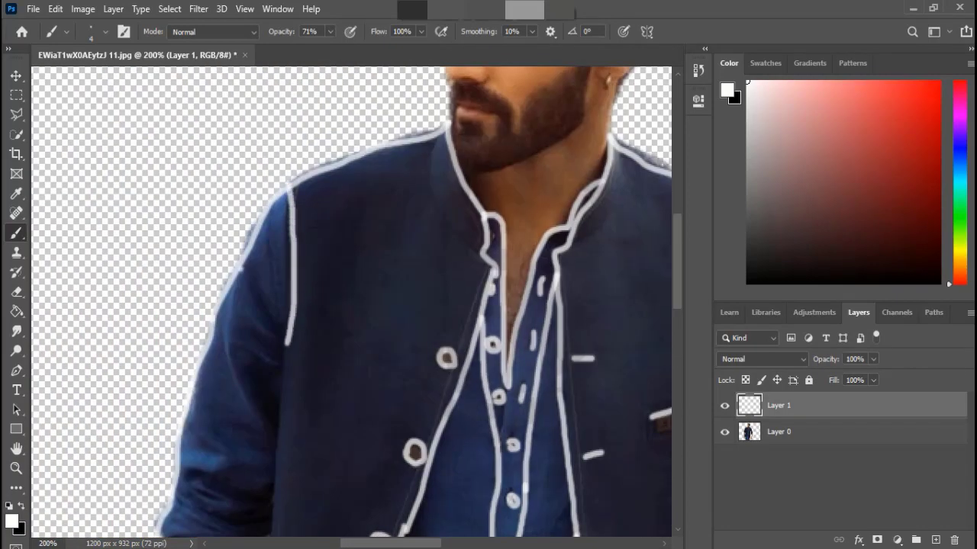
{"action": "mouse_move", "coordinate": [239, 269]}
{"action": "left_mouse_down"}
{"action": "mouse_move", "coordinate": [285, 342]}
{"action": "mouse_move", "coordinate": [286, 480]}
{"action": "mouse_move", "coordinate": [229, 385]}
{"action": "mouse_move", "coordinate": [162, 535]}
{"action": "left_mouse_up"}
{"action": "scroll", "coordinate": [351, 305], "scroll_direction": "down", "scroll_amount": 5}
{"action": "left_click_drag", "start_coordinate": [263, 309], "coordinate": [251, 365]}
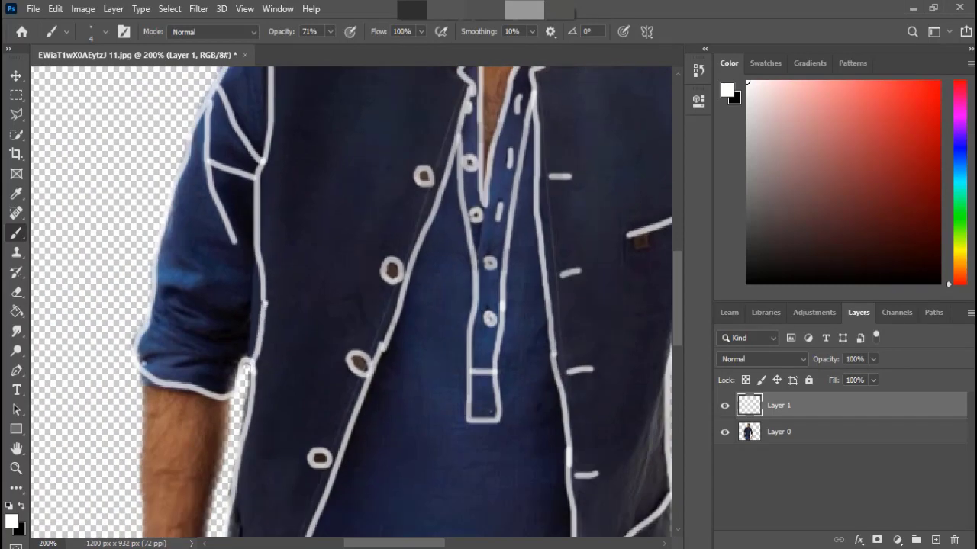
{"action": "left_click_drag", "start_coordinate": [142, 360], "coordinate": [221, 357]}
{"action": "key", "text": "ctrl+z"}
{"action": "left_click_drag", "start_coordinate": [168, 372], "coordinate": [232, 359]}
{"action": "left_click_drag", "start_coordinate": [149, 316], "coordinate": [222, 345]}
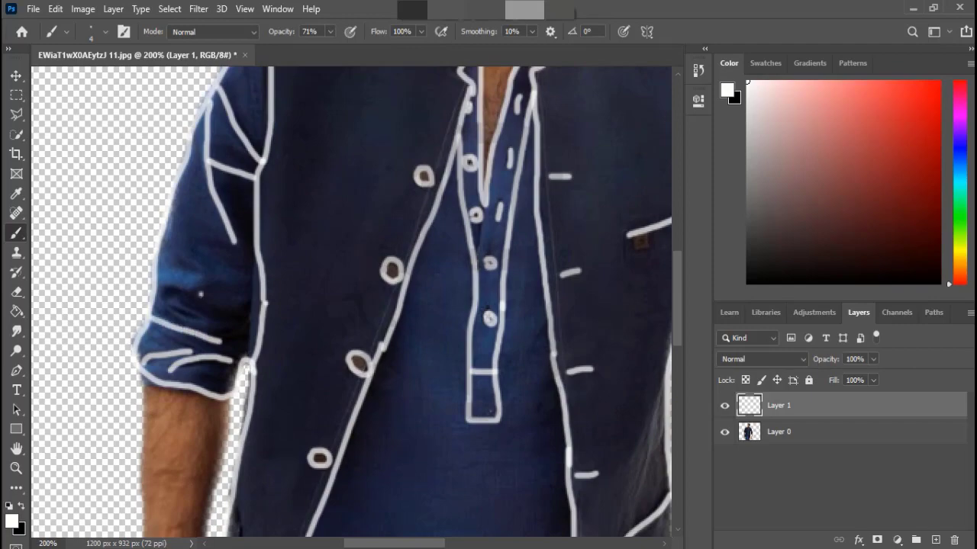
{"action": "left_click_drag", "start_coordinate": [163, 291], "coordinate": [201, 305]}
{"action": "left_click_drag", "start_coordinate": [164, 304], "coordinate": [215, 324]}
{"action": "left_click_drag", "start_coordinate": [185, 279], "coordinate": [234, 295]}
{"action": "scroll", "coordinate": [351, 306], "scroll_direction": "up", "scroll_amount": 4}
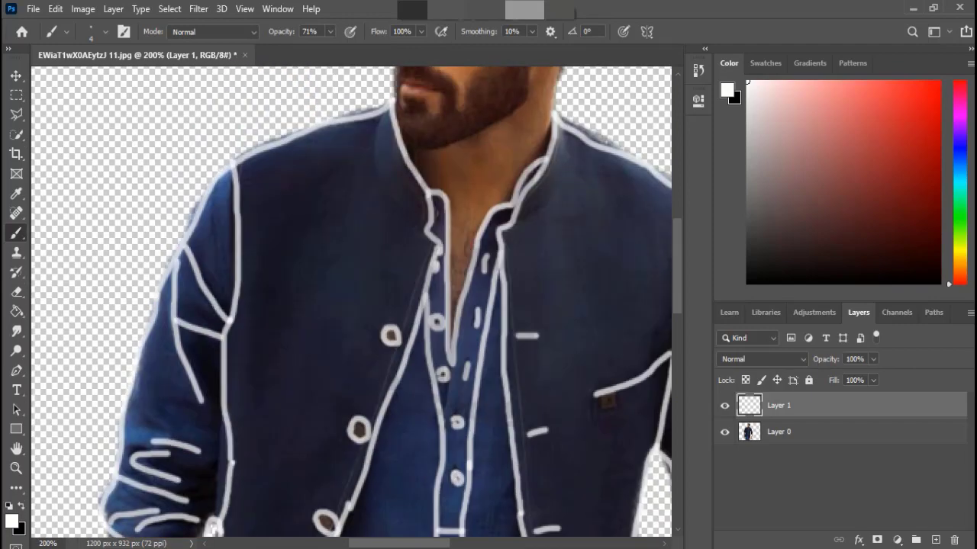
{"action": "key", "text": "ctrl+0"}
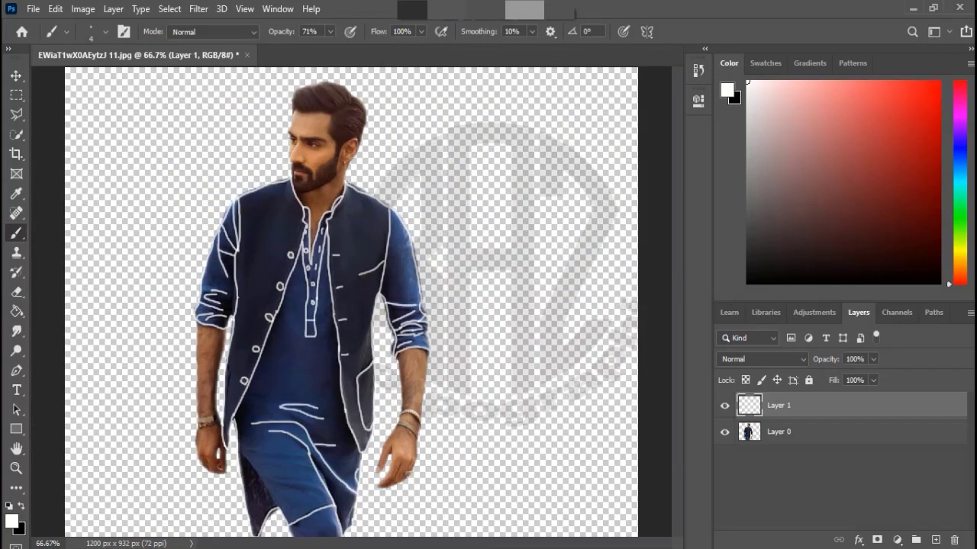
Place the Desktop image 'movies poster 2' as an embedded layer.
{"action": "left_click", "coordinate": [33, 9]}
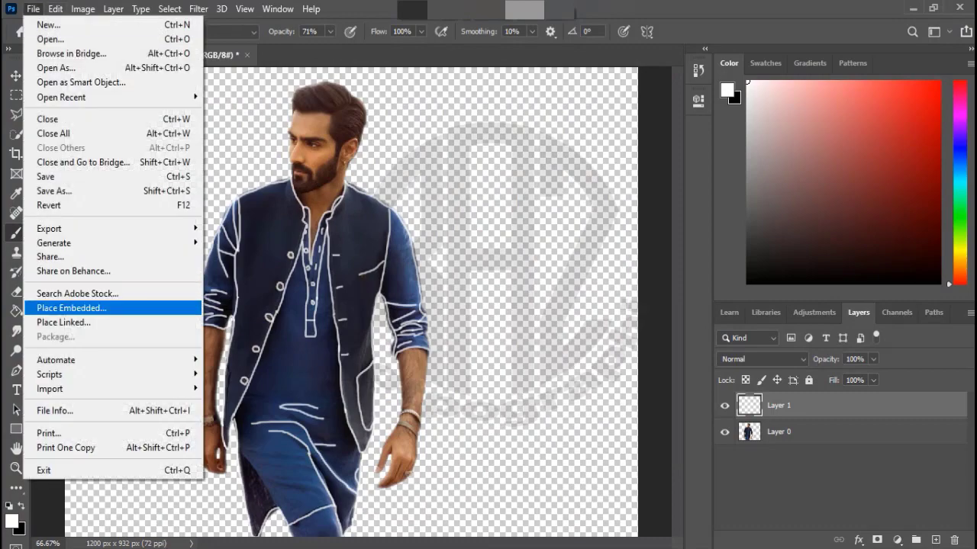
{"action": "left_click", "coordinate": [72, 308]}
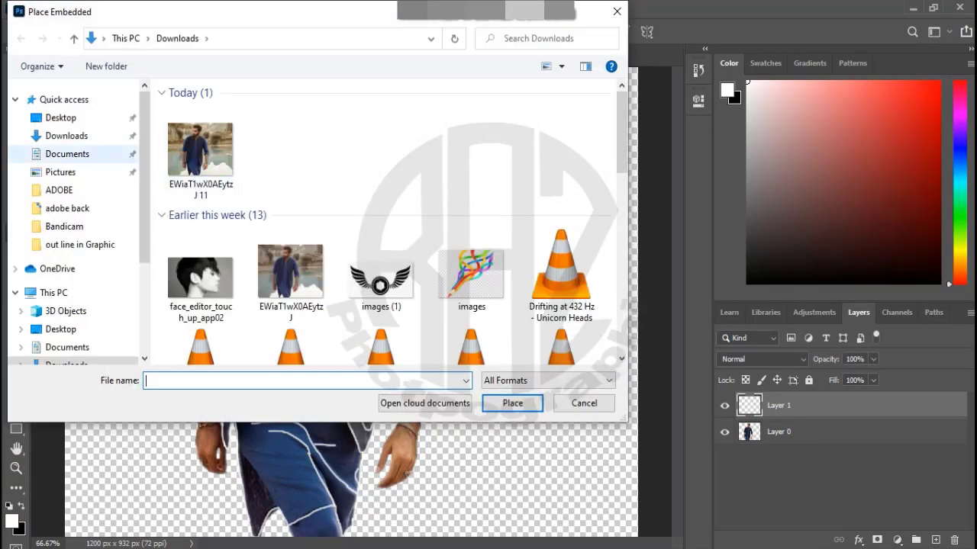
{"action": "left_click", "coordinate": [60, 118]}
{"action": "scroll", "coordinate": [381, 229], "scroll_direction": "down", "scroll_amount": 3}
{"action": "scroll", "coordinate": [382, 229], "scroll_direction": "down", "scroll_amount": 3}
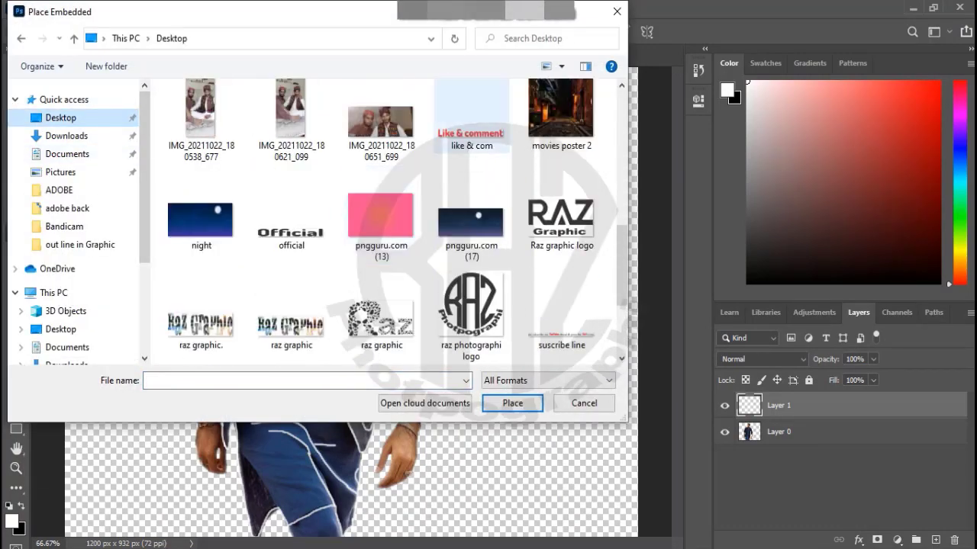
{"action": "left_click", "coordinate": [557, 186]}
{"action": "left_click", "coordinate": [512, 403]}
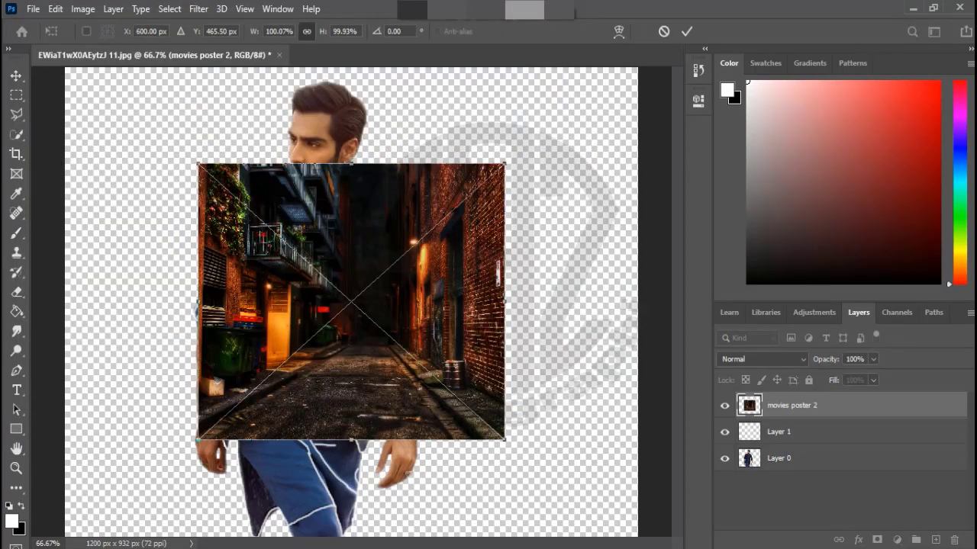
Resize and position the alley photo to fill the canvas, then commit.
{"action": "key", "text": "ctrl+minus"}
{"action": "left_click_drag", "start_coordinate": [369, 218], "coordinate": [271, 141]}
{"action": "mouse_move", "coordinate": [366, 329]}
{"action": "left_mouse_down"}
{"action": "mouse_move", "coordinate": [527, 478]}
{"action": "mouse_move", "coordinate": [563, 497]}
{"action": "left_mouse_up"}
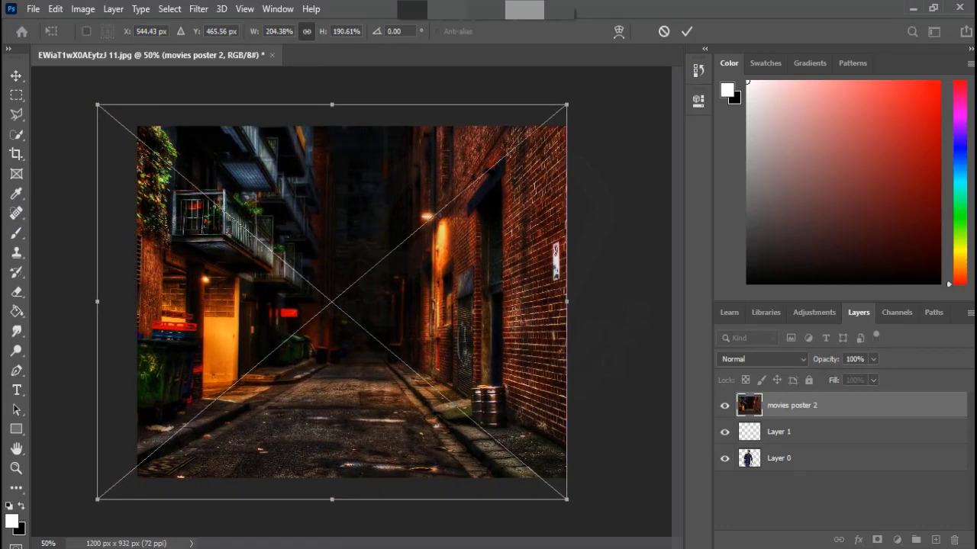
{"action": "left_click_drag", "start_coordinate": [519, 341], "coordinate": [536, 341]}
{"action": "left_click_drag", "start_coordinate": [107, 302], "coordinate": [137, 302]}
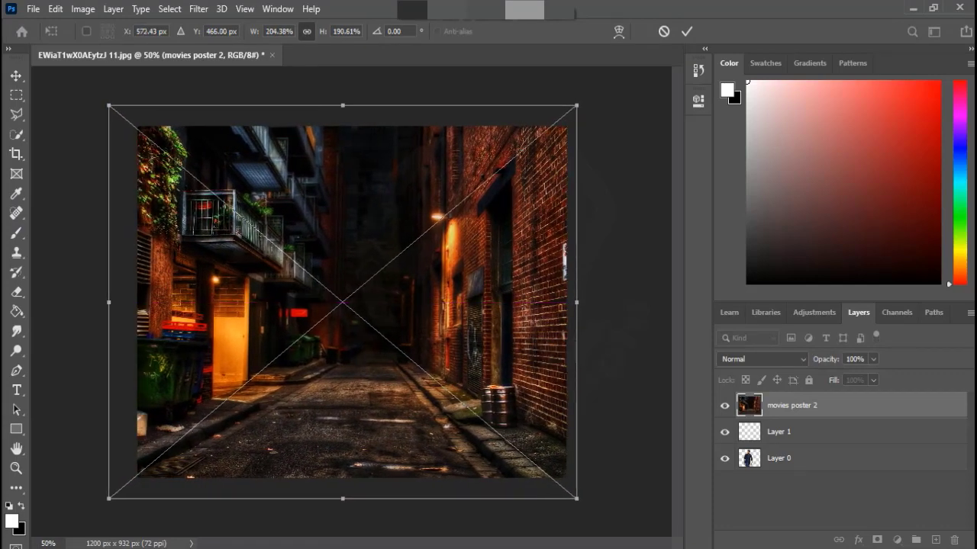
{"action": "left_click_drag", "start_coordinate": [576, 302], "coordinate": [566, 302]}
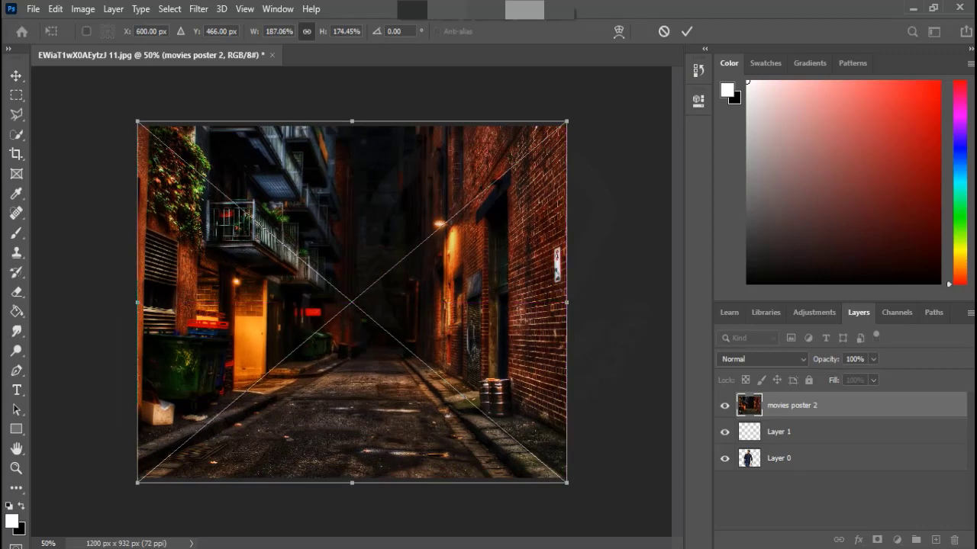
{"action": "key", "text": "Return"}
Move the 'movies poster 2' layer beneath Layer 1 and Layer 0.
{"action": "key", "text": "b"}
{"action": "left_click_drag", "start_coordinate": [791, 405], "coordinate": [791, 445]}
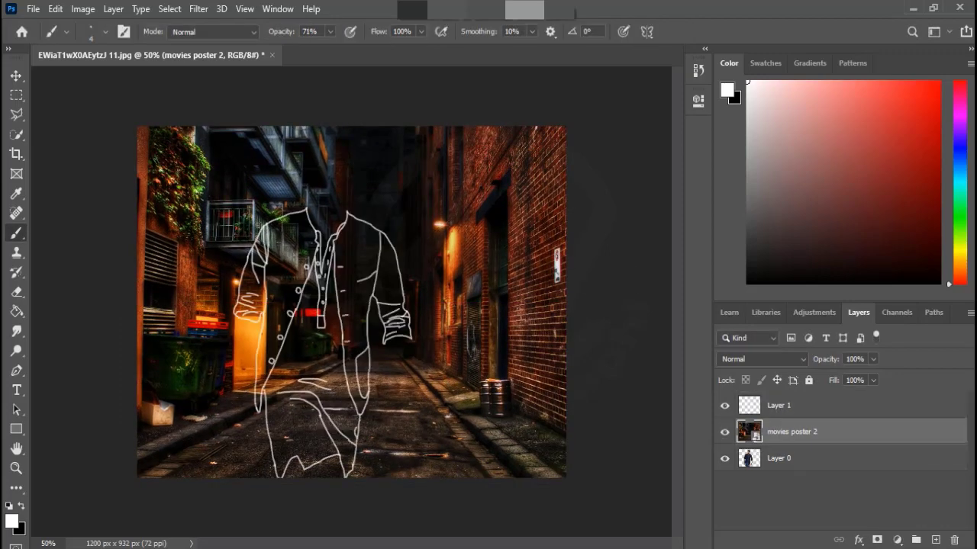
{"action": "key", "text": "ctrl+bracketleft"}
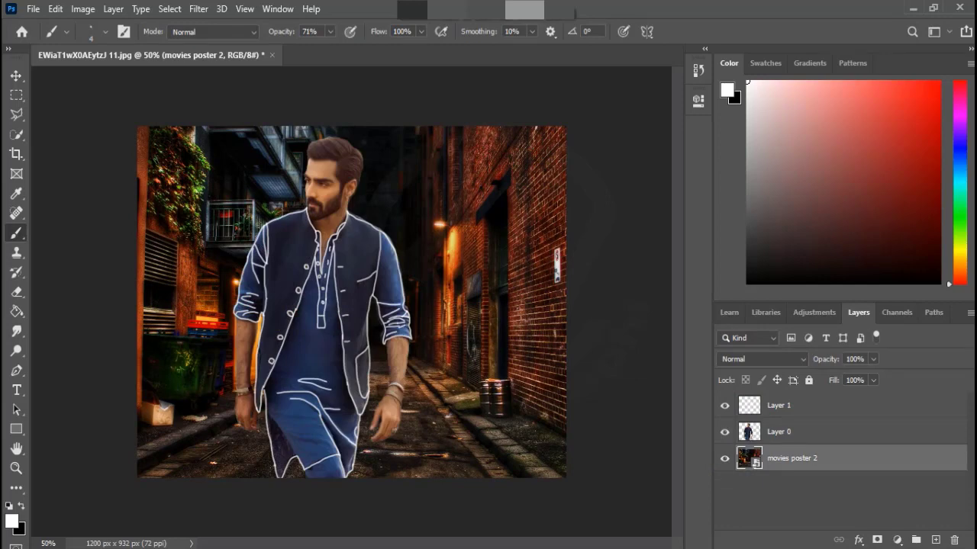
Duplicate Layer 0, send the original to the bottom, and select the copy at 200% zoom.
{"action": "key", "text": "alt+bracketright"}
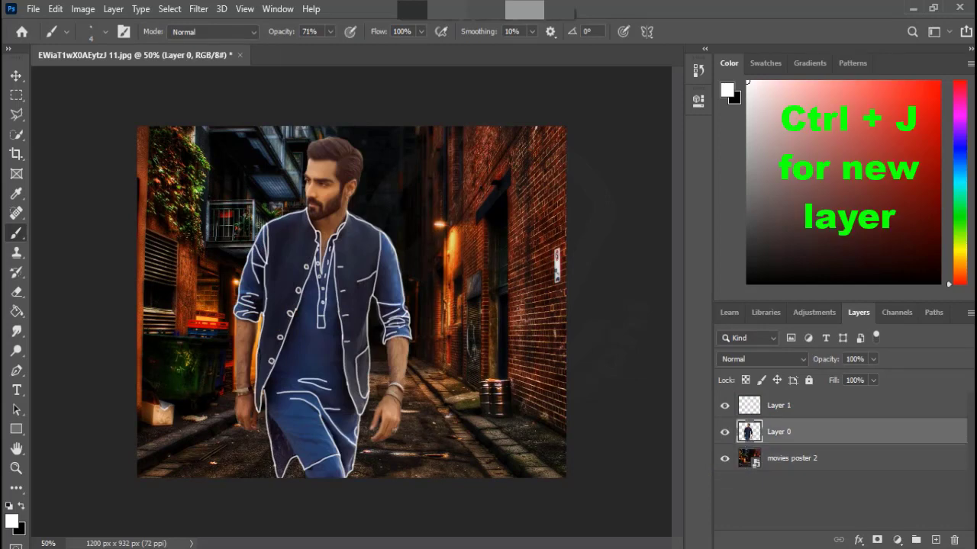
{"action": "key", "text": "ctrl+j"}
{"action": "key", "text": "alt+bracketleft"}
{"action": "key", "text": "ctrl+shift+bracketleft"}
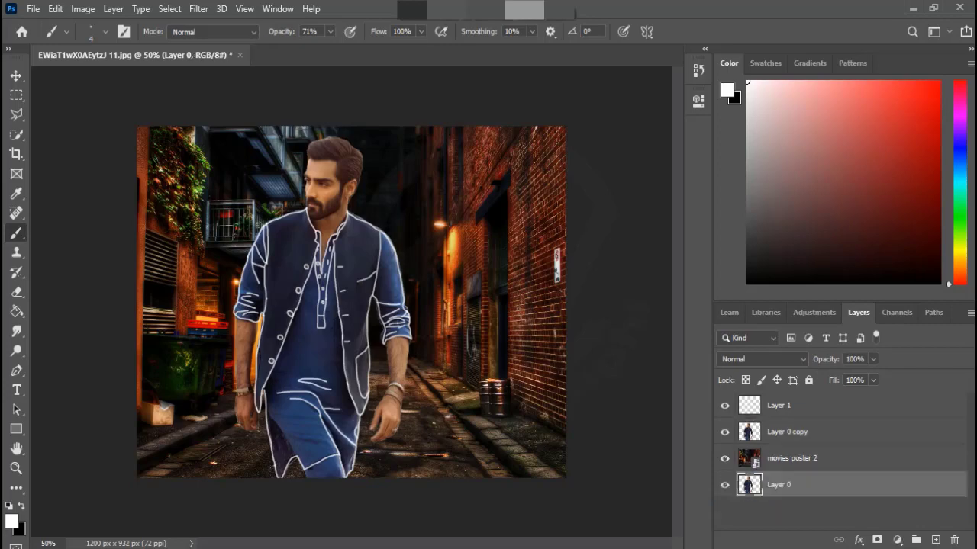
{"action": "key", "text": "alt+bracketright"}
{"action": "key", "text": "alt+bracketright"}
{"action": "key", "text": "ctrl+plus"}
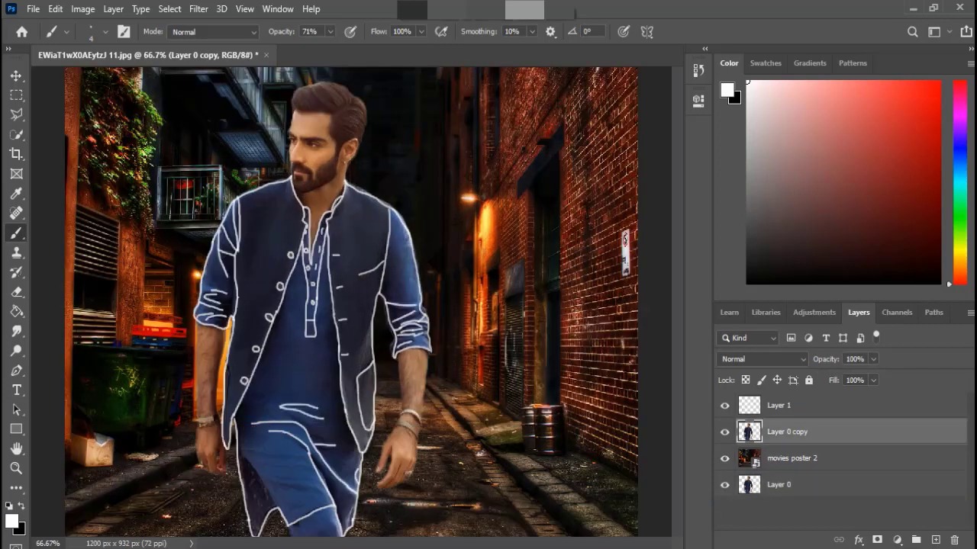
{"action": "key", "text": "ctrl+plus"}
{"action": "key", "text": "ctrl+plus"}
{"action": "scroll", "coordinate": [351, 302], "scroll_direction": "up", "scroll_amount": 5}
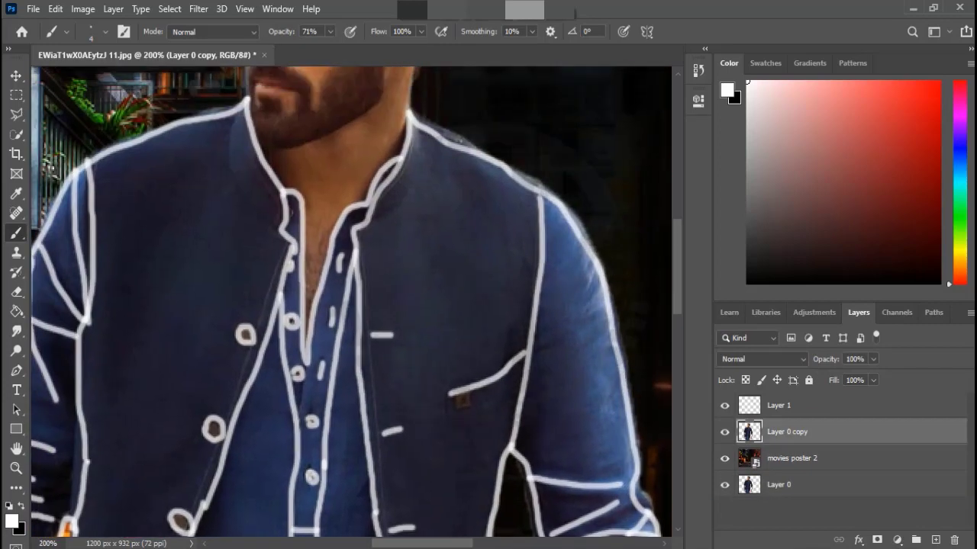
Erase the jacket's left side, sleeve and torso on 'Layer 0 copy' with a 45 px eraser.
{"action": "key", "text": "e"}
{"action": "key", "text": "bracketright"}
{"action": "key", "text": "bracketright"}
{"action": "key", "text": "bracketright"}
{"action": "mouse_move", "coordinate": [206, 152]}
{"action": "left_mouse_down"}
{"action": "mouse_move", "coordinate": [175, 320]}
{"action": "mouse_move", "coordinate": [138, 183]}
{"action": "left_mouse_up"}
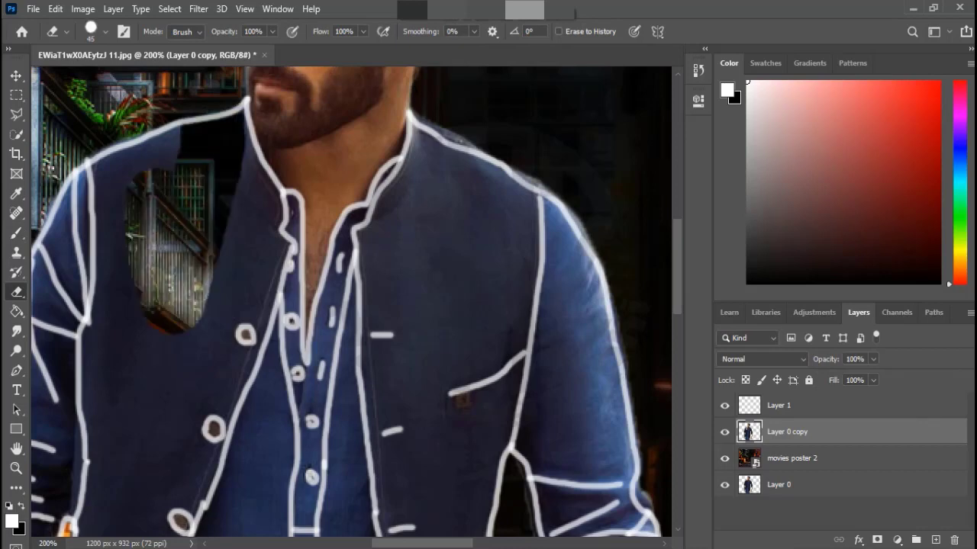
{"action": "mouse_move", "coordinate": [290, 252]}
{"action": "left_mouse_down"}
{"action": "mouse_move", "coordinate": [229, 412]}
{"action": "mouse_move", "coordinate": [84, 183]}
{"action": "left_mouse_up"}
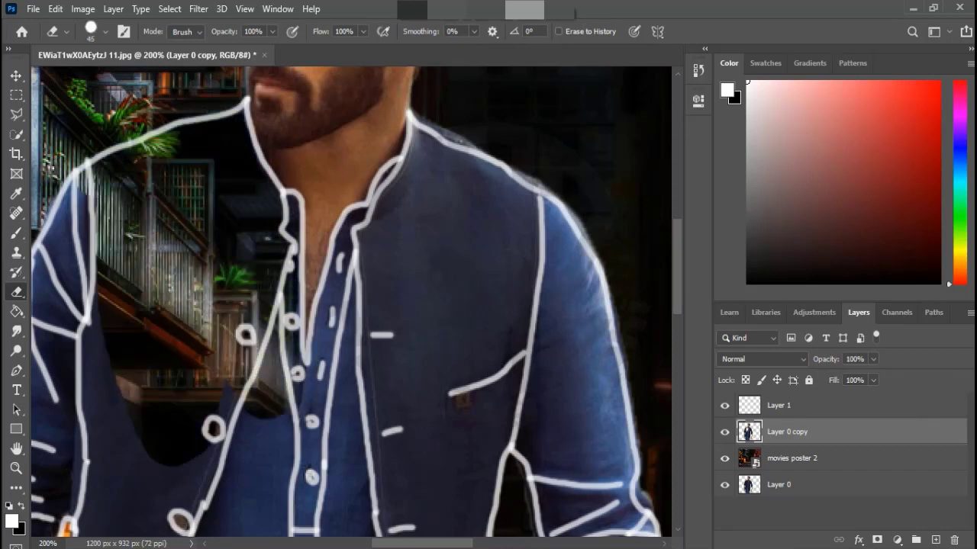
{"action": "left_click_drag", "start_coordinate": [83, 229], "coordinate": [216, 88]}
{"action": "mouse_move", "coordinate": [168, 130]}
{"action": "left_mouse_down"}
{"action": "mouse_move", "coordinate": [137, 420]}
{"action": "mouse_move", "coordinate": [122, 374]}
{"action": "mouse_move", "coordinate": [153, 396]}
{"action": "mouse_move", "coordinate": [198, 366]}
{"action": "mouse_move", "coordinate": [184, 252]}
{"action": "left_mouse_up"}
{"action": "left_click_drag", "start_coordinate": [260, 306], "coordinate": [351, 351]}
Erase the jacket's left edge and lower part, undoing one stray stroke.
{"action": "left_click_drag", "start_coordinate": [428, 153], "coordinate": [366, 458]}
{"action": "key", "text": "ctrl+z"}
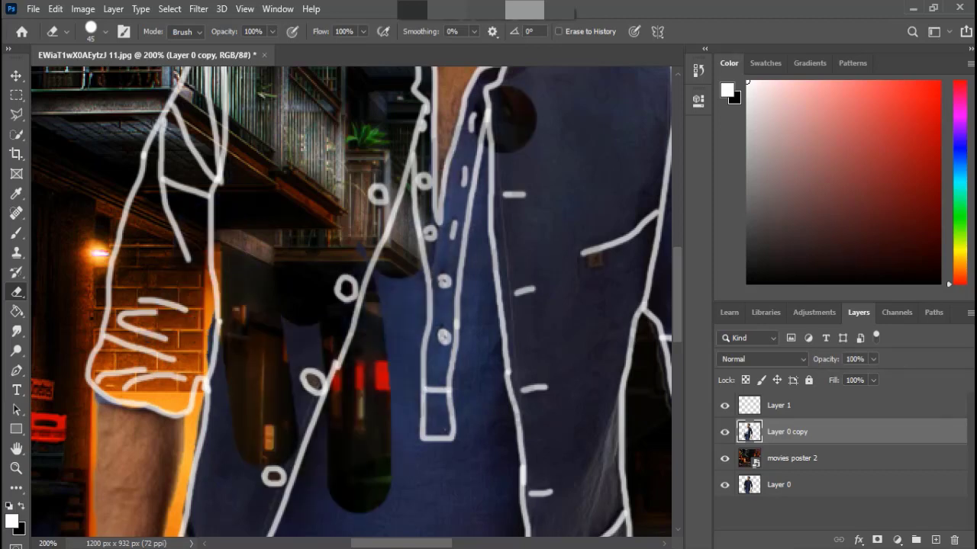
{"action": "mouse_move", "coordinate": [488, 114]}
{"action": "left_mouse_down"}
{"action": "mouse_move", "coordinate": [382, 297]}
{"action": "mouse_move", "coordinate": [382, 496]}
{"action": "left_mouse_up"}
{"action": "scroll", "coordinate": [351, 305], "scroll_direction": "down", "scroll_amount": 3}
{"action": "mouse_move", "coordinate": [244, 107]}
{"action": "left_mouse_down"}
{"action": "mouse_move", "coordinate": [236, 244]}
{"action": "mouse_move", "coordinate": [259, 374]}
{"action": "left_mouse_up"}
{"action": "scroll", "coordinate": [351, 305], "scroll_direction": "down", "scroll_amount": 5}
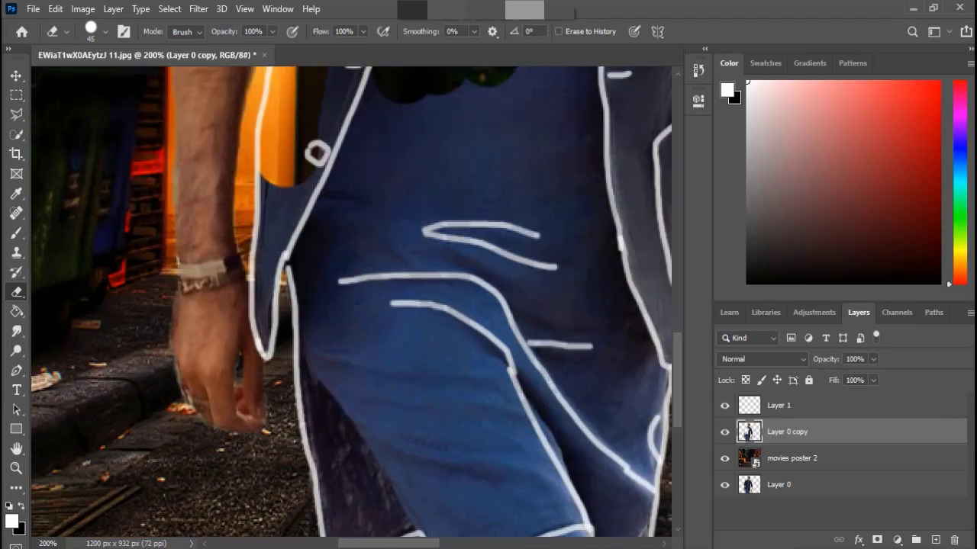
{"action": "left_click_drag", "start_coordinate": [305, 176], "coordinate": [290, 305]}
{"action": "left_click_drag", "start_coordinate": [351, 221], "coordinate": [351, 450]}
Erase the blue cloth near the hem with a 60, then 50 px eraser.
{"action": "key", "text": "]"}
{"action": "scroll", "coordinate": [316, 154], "scroll_direction": "down", "scroll_amount": 5}
{"action": "left_click_drag", "start_coordinate": [405, 244], "coordinate": [343, 474]}
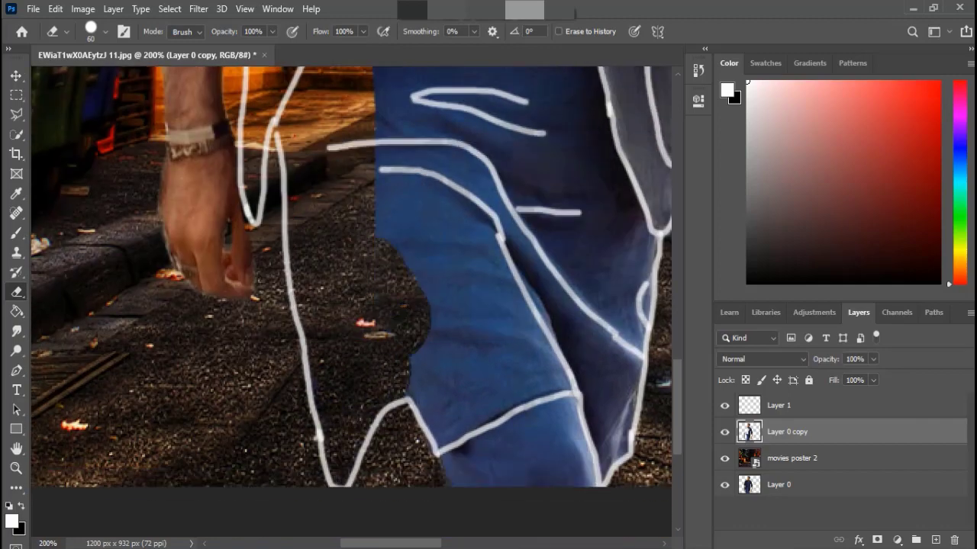
{"action": "mouse_move", "coordinate": [412, 305]}
{"action": "left_mouse_down"}
{"action": "mouse_move", "coordinate": [488, 412]}
{"action": "mouse_move", "coordinate": [534, 294]}
{"action": "left_mouse_up"}
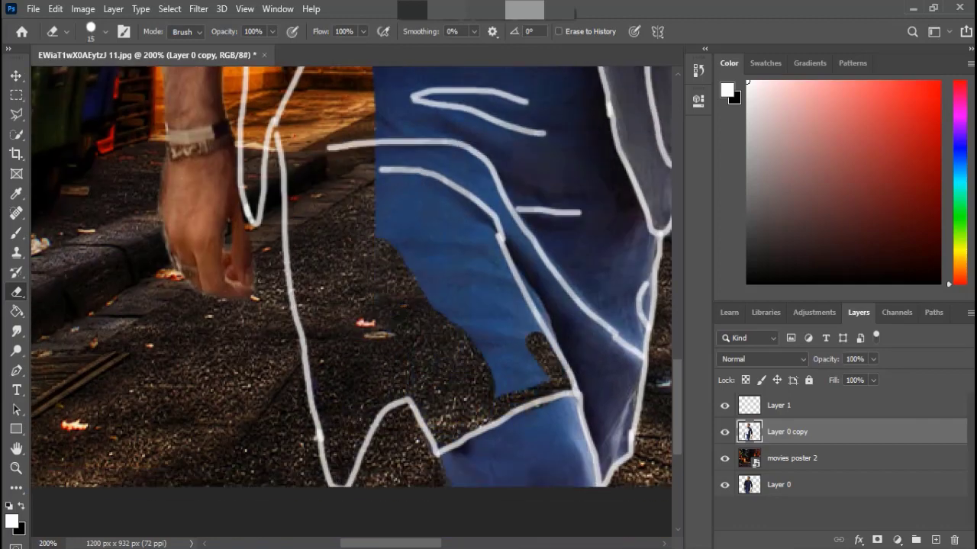
{"action": "key", "text": "bracketright"}
{"action": "key", "text": "bracketright"}
{"action": "key", "text": "bracketright"}
{"action": "left_click_drag", "start_coordinate": [382, 191], "coordinate": [504, 389]}
{"action": "left_click_drag", "start_coordinate": [397, 149], "coordinate": [565, 343]}
{"action": "scroll", "coordinate": [351, 275], "scroll_direction": "down", "scroll_amount": 3}
{"action": "scroll", "coordinate": [351, 275], "scroll_direction": "right", "scroll_amount": 5}
{"action": "left_click_drag", "start_coordinate": [427, 222], "coordinate": [457, 328]}
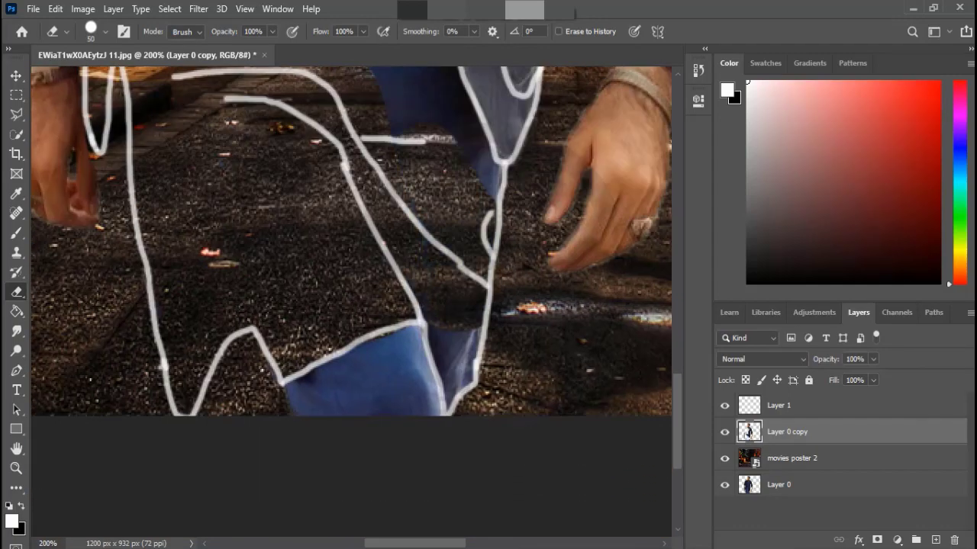
Erase the remaining blue cloth near the man's feet.
{"action": "scroll", "coordinate": [457, 344], "scroll_direction": "up", "scroll_amount": 5}
{"action": "left_click_drag", "start_coordinate": [473, 76], "coordinate": [496, 252]}
{"action": "left_click_drag", "start_coordinate": [412, 190], "coordinate": [344, 244]}
{"action": "left_click_drag", "start_coordinate": [221, 84], "coordinate": [343, 137]}
{"action": "scroll", "coordinate": [351, 302], "scroll_direction": "up", "scroll_amount": 5}
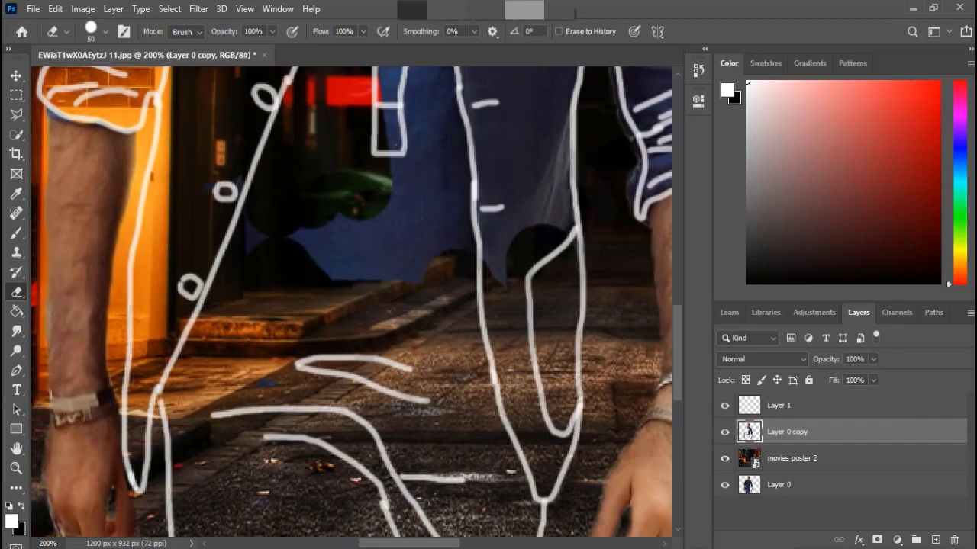
{"action": "left_click_drag", "start_coordinate": [412, 160], "coordinate": [290, 275]}
{"action": "left_click_drag", "start_coordinate": [572, 145], "coordinate": [450, 275]}
{"action": "scroll", "coordinate": [351, 301], "scroll_direction": "left", "scroll_amount": 2}
{"action": "left_click_drag", "start_coordinate": [596, 115], "coordinate": [473, 359]}
{"action": "left_click_drag", "start_coordinate": [412, 198], "coordinate": [465, 382]}
Erase the last blue patches and the sleeve on the man's left arm.
{"action": "scroll", "coordinate": [351, 301], "scroll_direction": "up", "scroll_amount": 5}
{"action": "scroll", "coordinate": [351, 302], "scroll_direction": "right", "scroll_amount": 2}
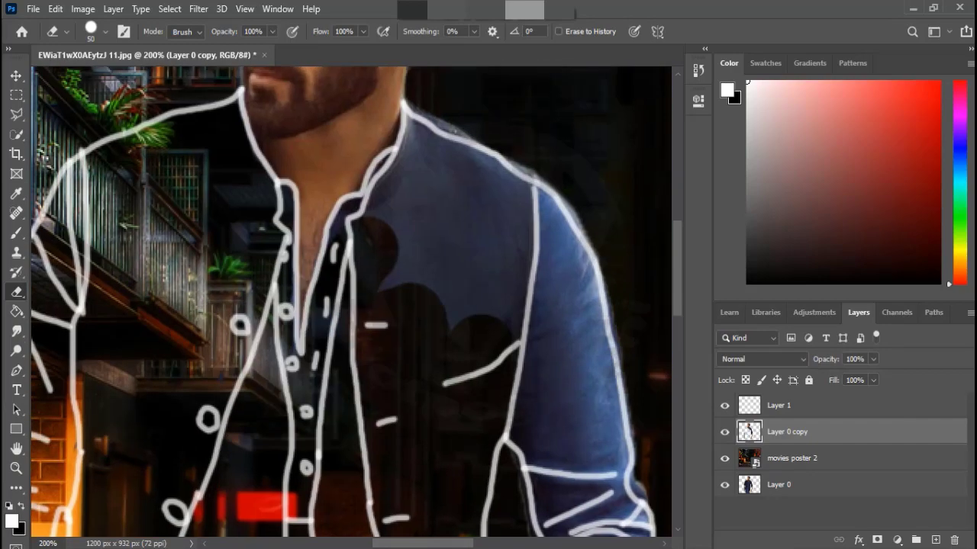
{"action": "mouse_move", "coordinate": [367, 229]}
{"action": "left_mouse_down"}
{"action": "mouse_move", "coordinate": [458, 123]}
{"action": "mouse_move", "coordinate": [572, 328]}
{"action": "left_mouse_up"}
{"action": "left_click_drag", "start_coordinate": [428, 229], "coordinate": [610, 382]}
{"action": "scroll", "coordinate": [351, 302], "scroll_direction": "down", "scroll_amount": 10}
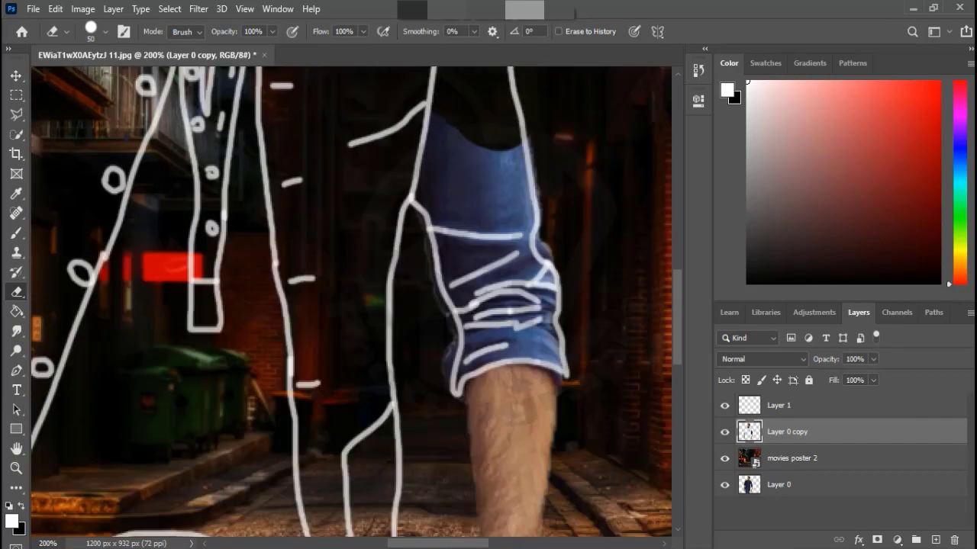
{"action": "left_click_drag", "start_coordinate": [534, 122], "coordinate": [442, 336]}
{"action": "mouse_move", "coordinate": [442, 382]}
{"action": "left_mouse_down"}
{"action": "mouse_move", "coordinate": [557, 343]}
{"action": "mouse_move", "coordinate": [563, 370]}
{"action": "left_mouse_up"}
Darken 'movies poster 2' with a Curves point at input 155, output 111.
{"action": "key", "text": "ctrl+minus"}
{"action": "key", "text": "ctrl+minus"}
{"action": "key", "text": "ctrl+minus"}
{"action": "key", "text": "ctrl+plus"}
{"action": "key", "text": "alt+bracketleft"}
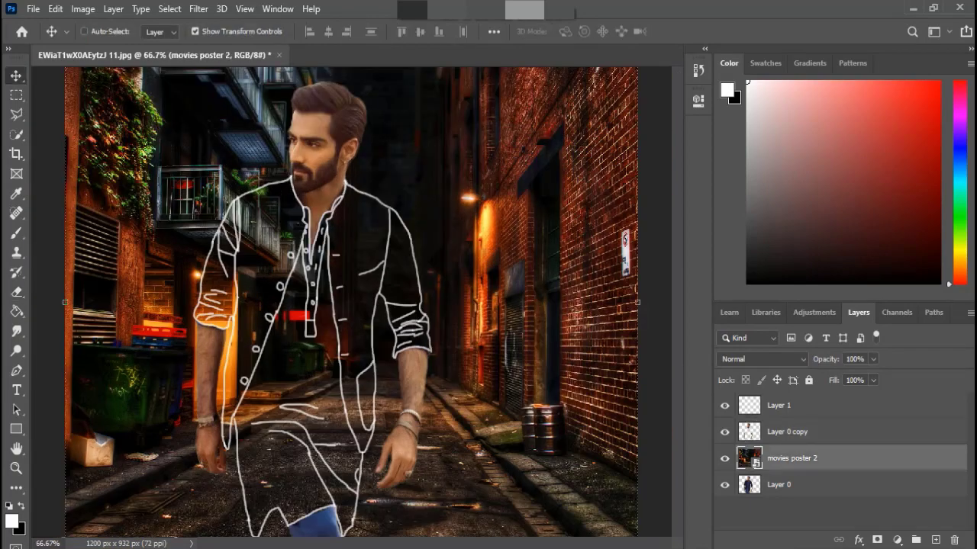
{"action": "key", "text": "ctrl+m"}
{"action": "left_click_drag", "start_coordinate": [425, 203], "coordinate": [425, 235]}
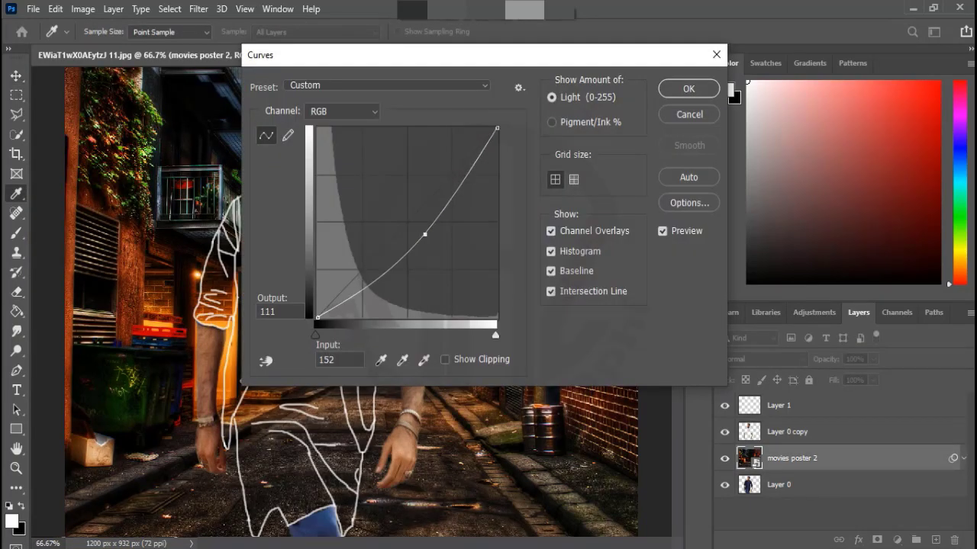
{"action": "key", "text": "Right"}
{"action": "key", "text": "Right"}
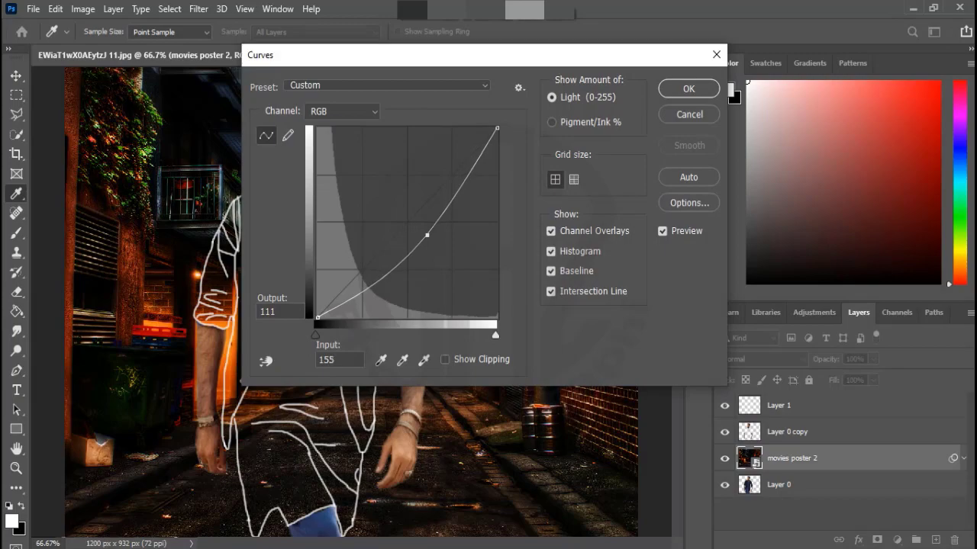